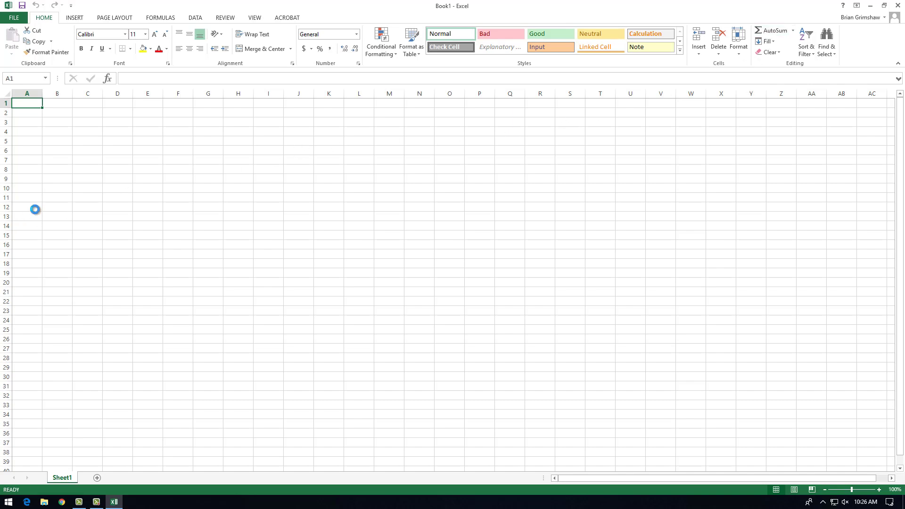
# Add three new worksheets to the workbook and return to Sheet1.
pyautogui.keyDown('ctrl'); pyautogui.scroll(5, 35, 209); pyautogui.keyUp('ctrl')
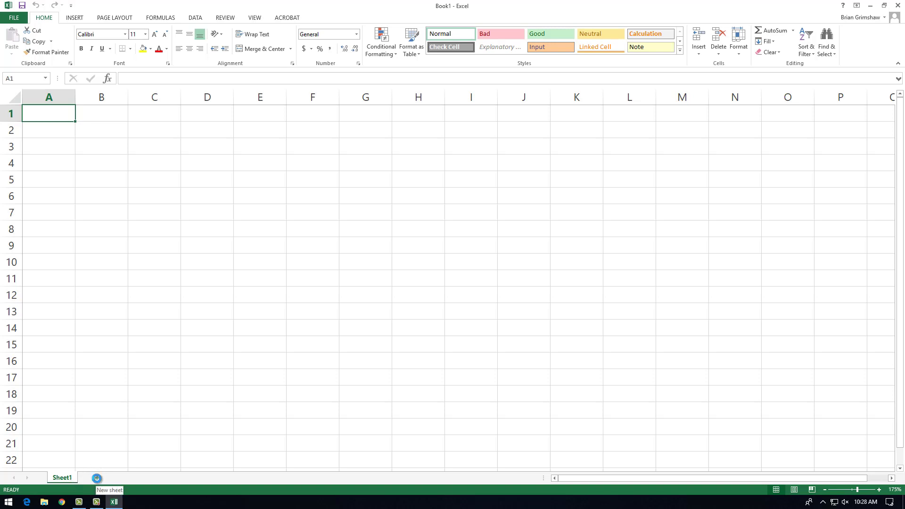
pyautogui.click(97, 478)
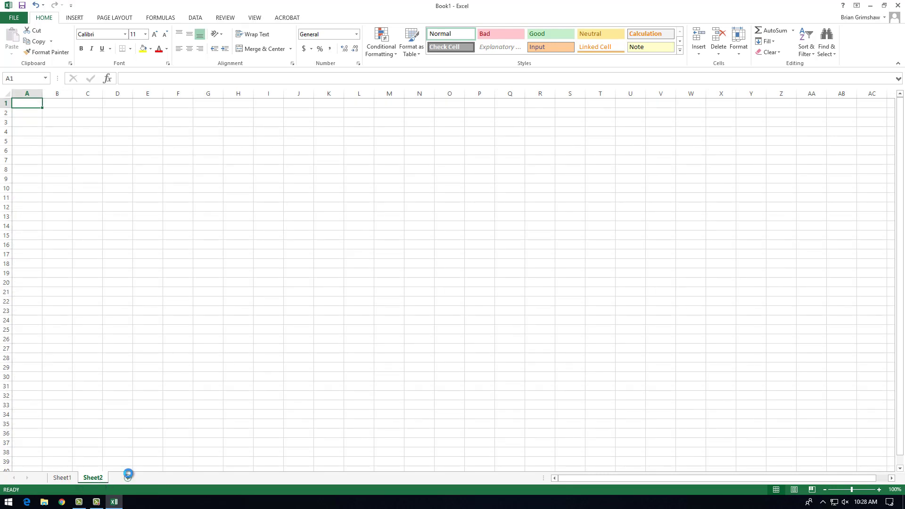
pyautogui.click(127, 477)
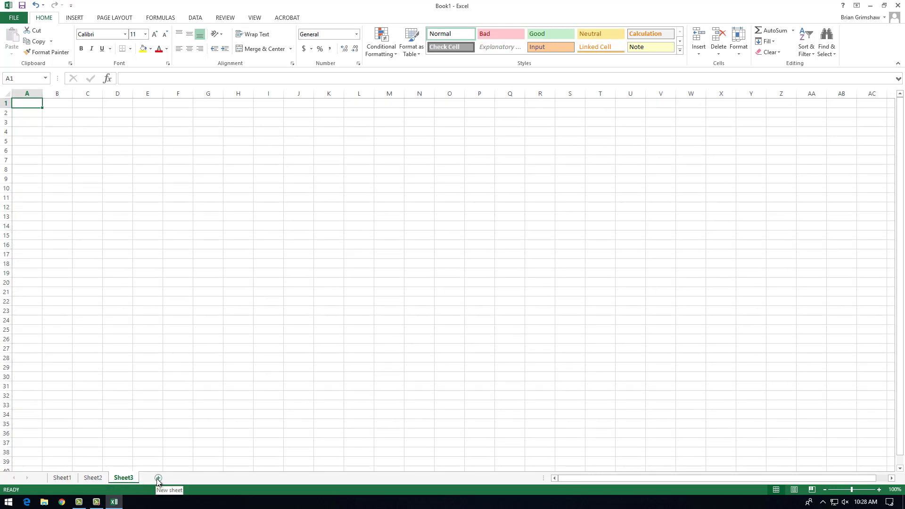
pyautogui.click(158, 478)
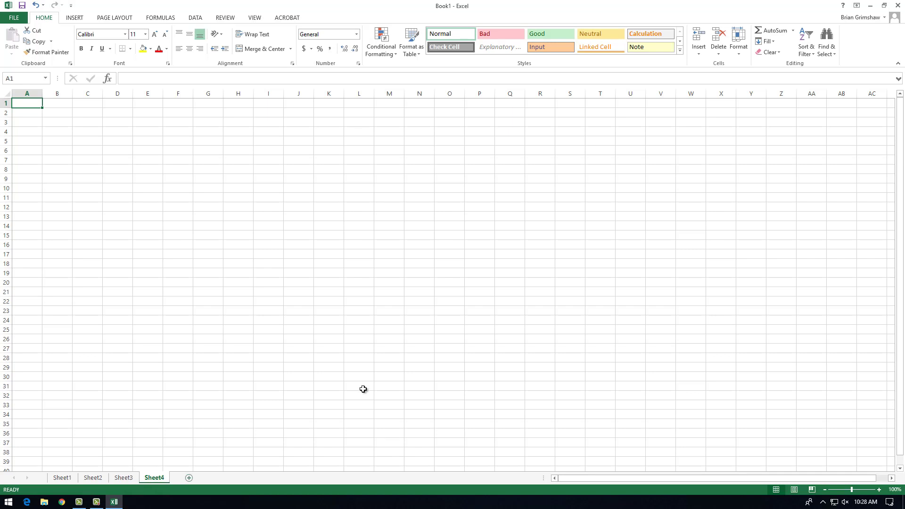
pyautogui.click(67, 479)
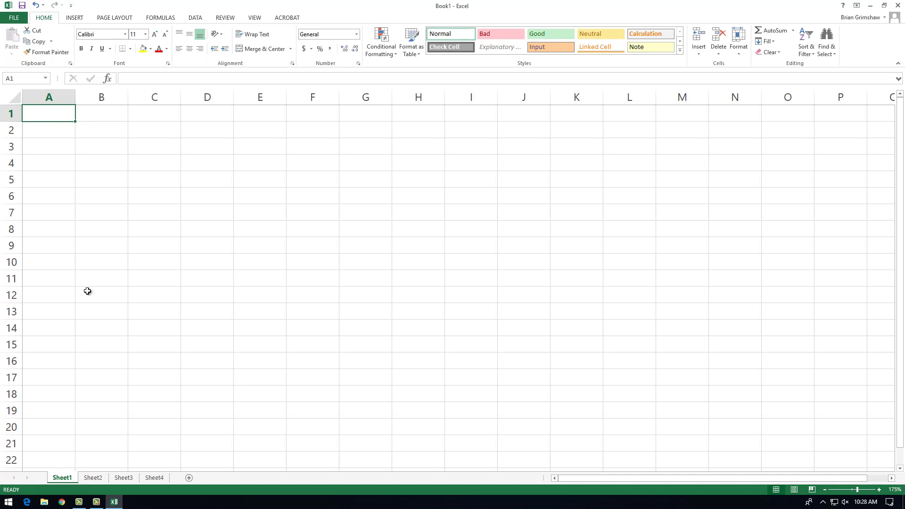
# Highlight column C and row 5 together, and select cell C5 at their intersection.
pyautogui.click(157, 95)
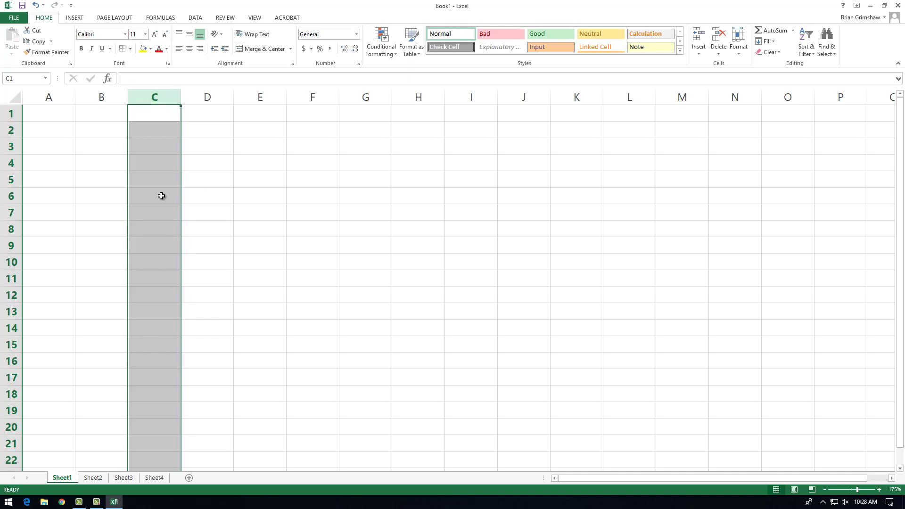
pyautogui.click(14, 179)
pyautogui.click(161, 98)
pyautogui.click(10, 181)
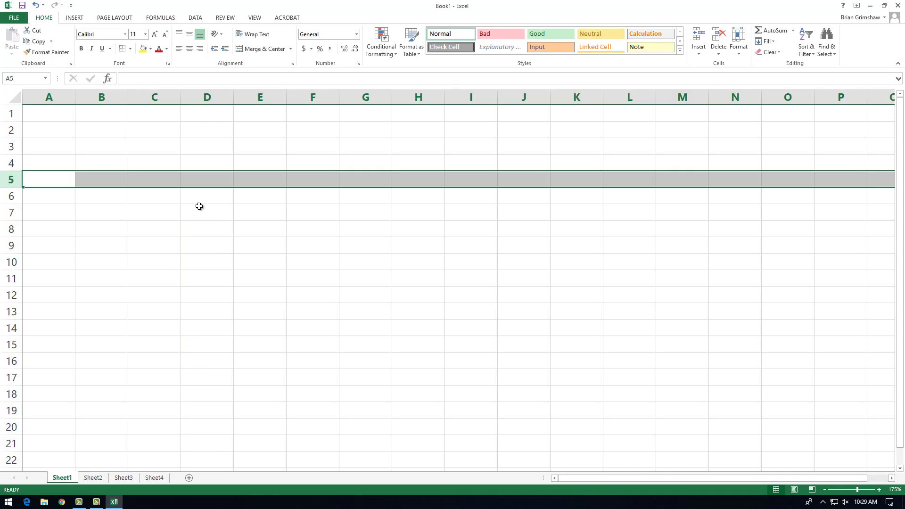
pyautogui.keyDown('ctrl'); pyautogui.click(168, 96); pyautogui.keyUp('ctrl')
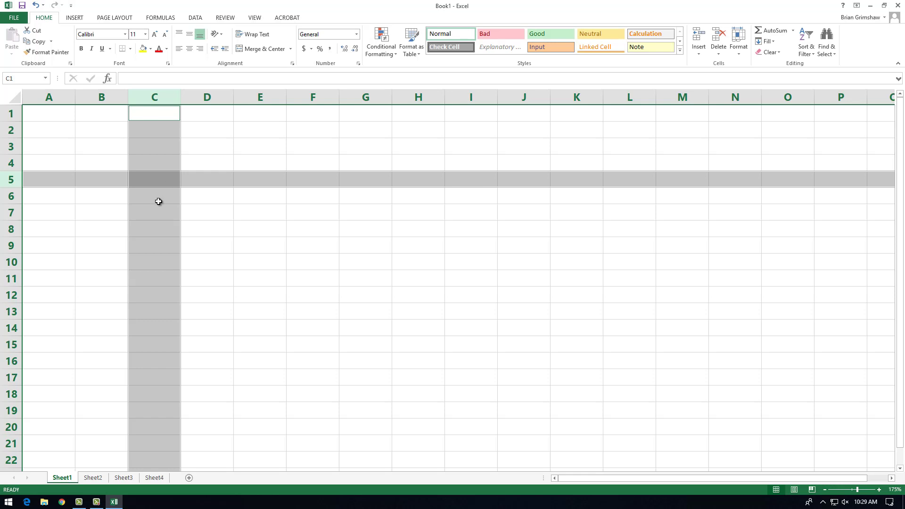
pyautogui.click(151, 180)
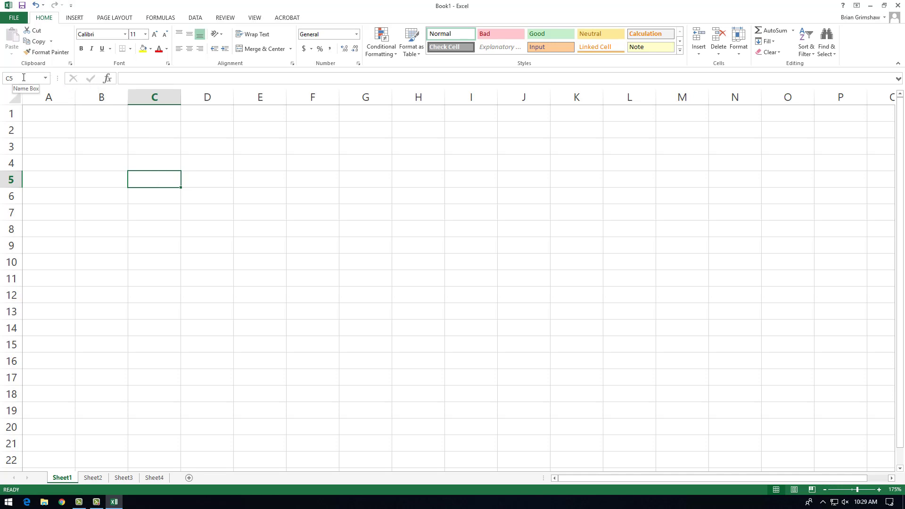
# Jump directly to cell Z55 by its cell reference, and return to cell A1 the same way.
pyautogui.click(23, 78)
pyautogui.write('z55')
pyautogui.press('Return')
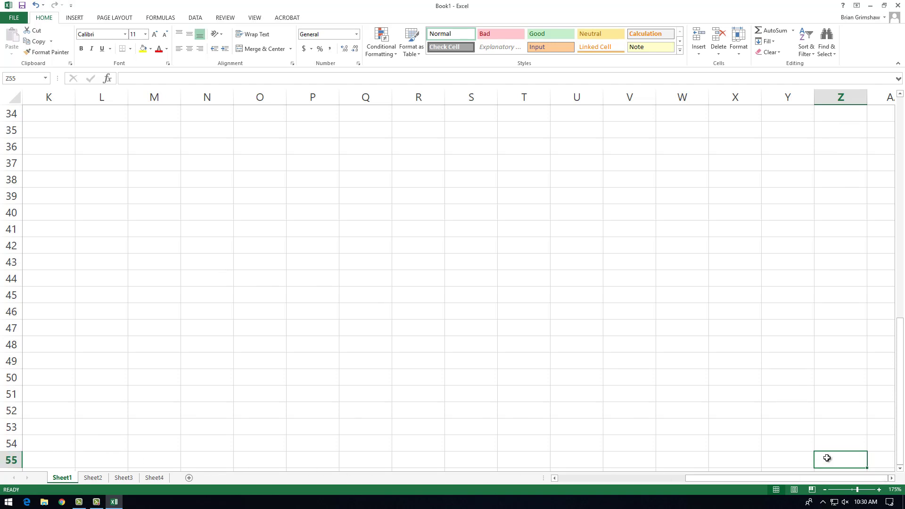
pyautogui.click(21, 77)
pyautogui.write('a1')
pyautogui.press('Return')
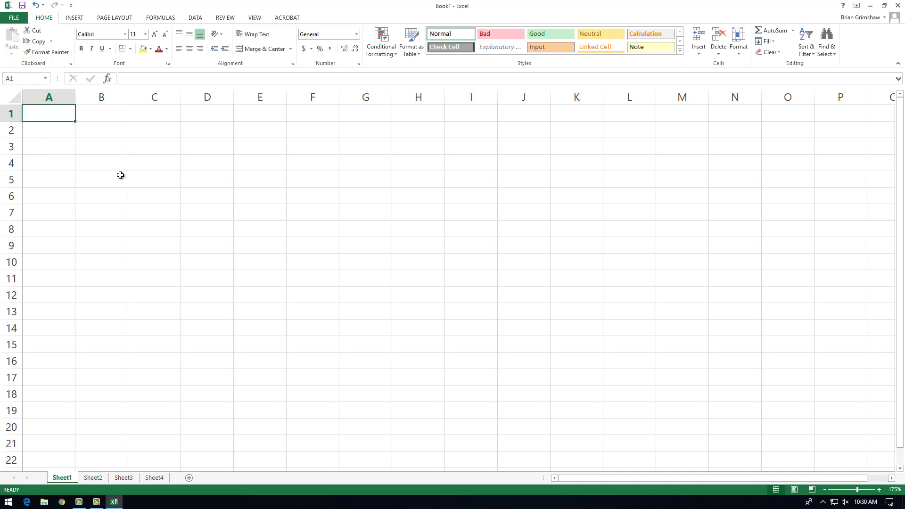
# Select the single cell C5, and select the cell range B1:D17.
pyautogui.click(154, 179)
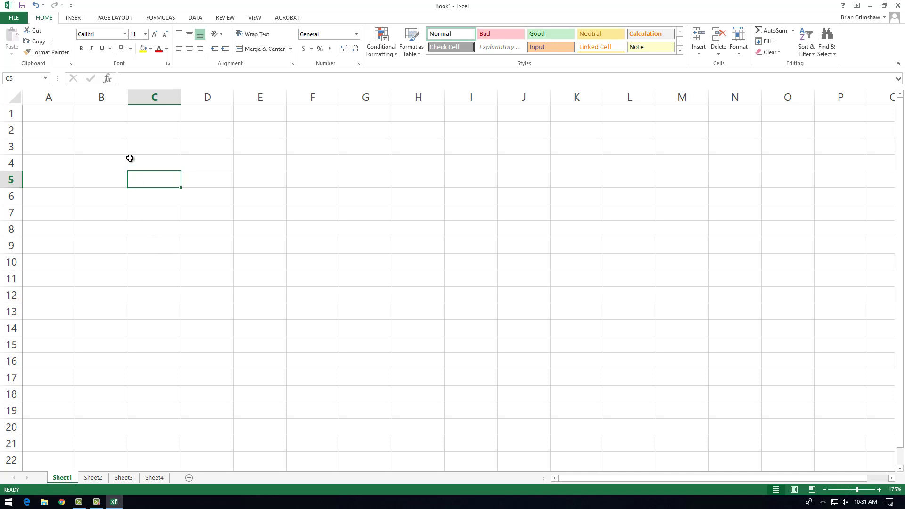
pyautogui.click(104, 114)
pyautogui.moveTo(103, 114); pyautogui.dragTo(217, 377)
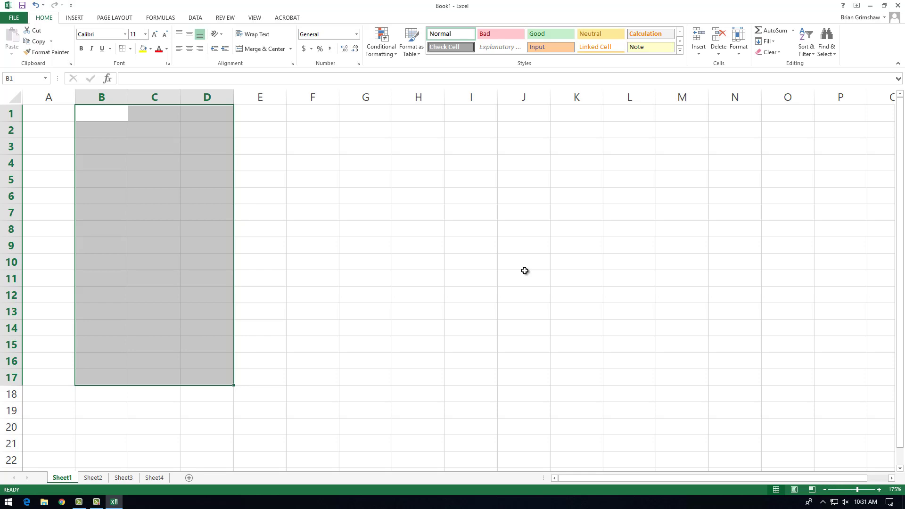
# Enter a first name as text in cell C4 and the number 123 in cell C6.
pyautogui.click(158, 163)
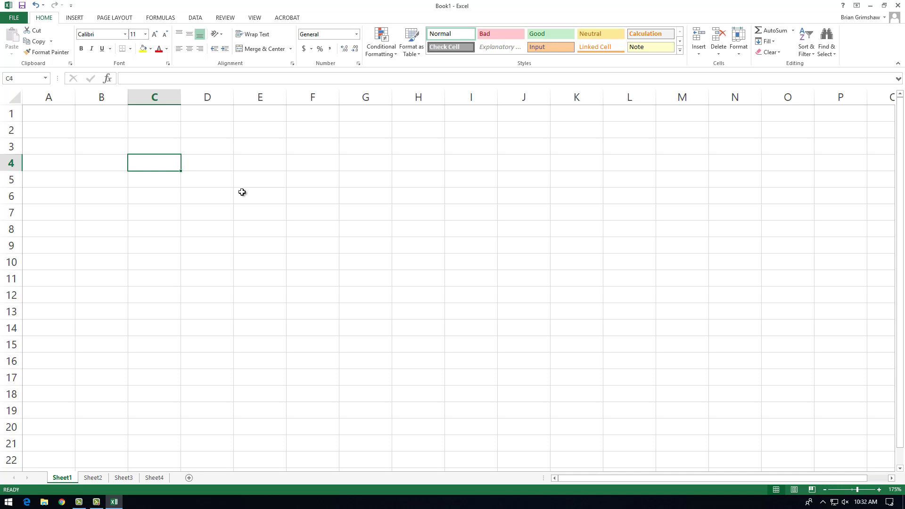
pyautogui.write('0')
pyautogui.press('BackSpace')
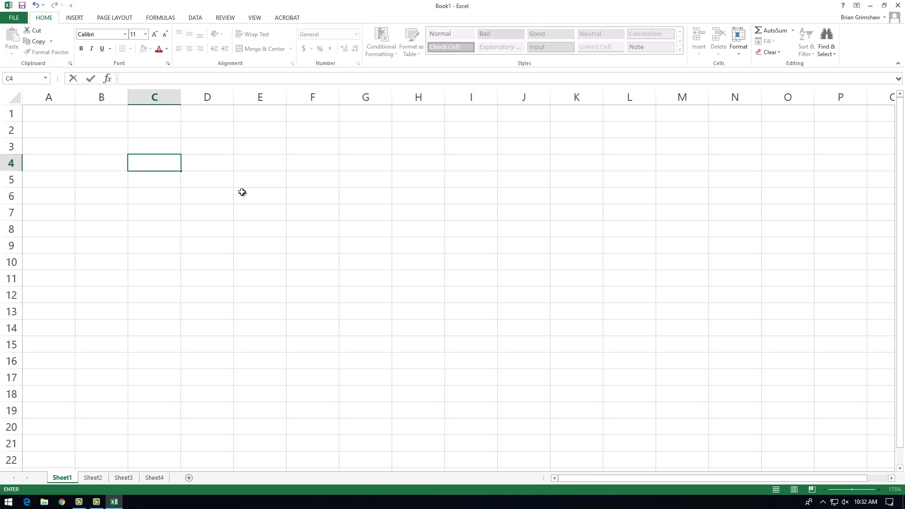
pyautogui.write('Brian')
pyautogui.press('Return')
pyautogui.press('Return')
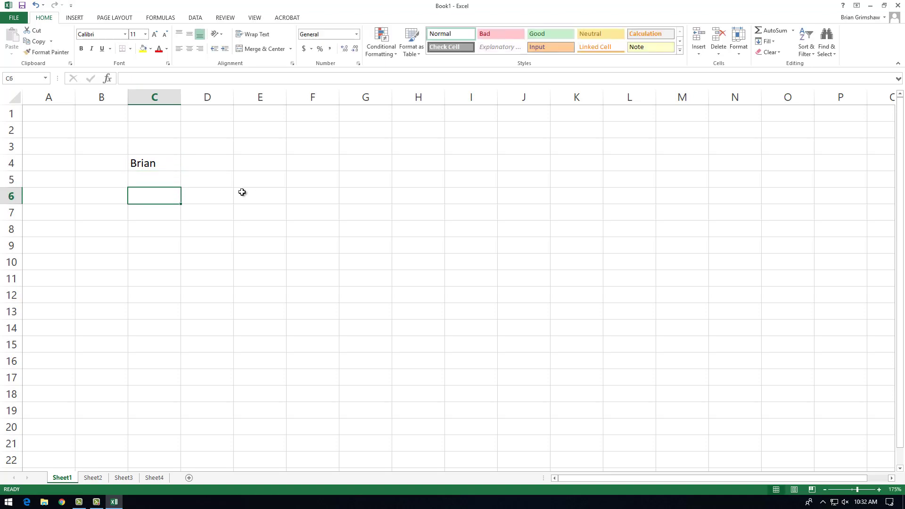
pyautogui.write('123')
pyautogui.press('Return')
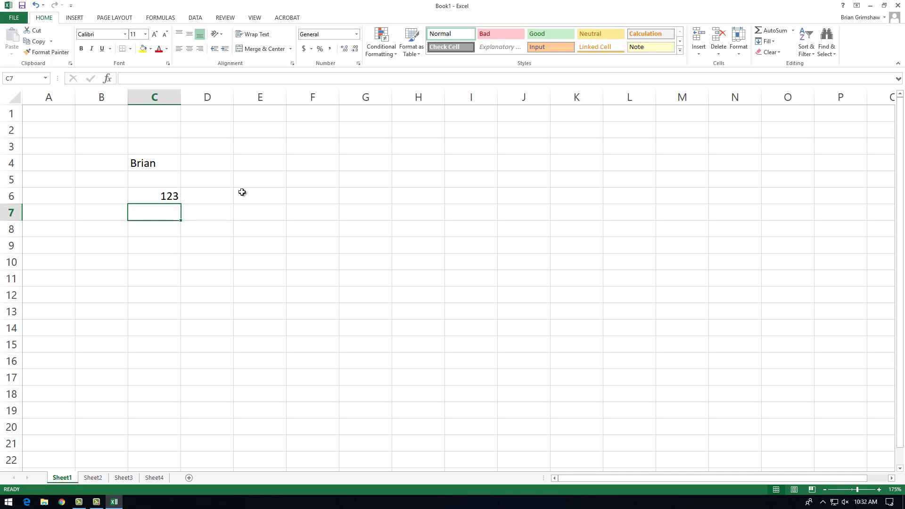
pyautogui.press('Down')
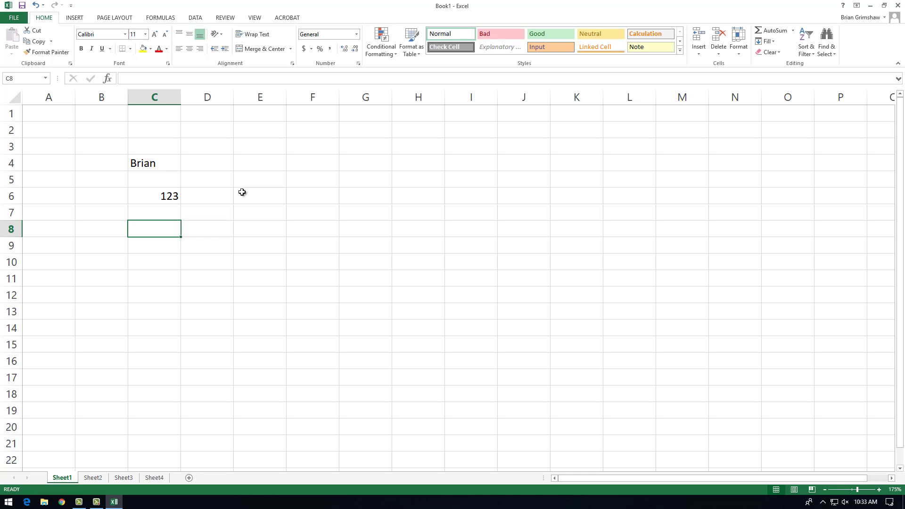
# Check the contents of cells C4 and C6, and enter 123.25 in cell C7.
pyautogui.click(167, 166)
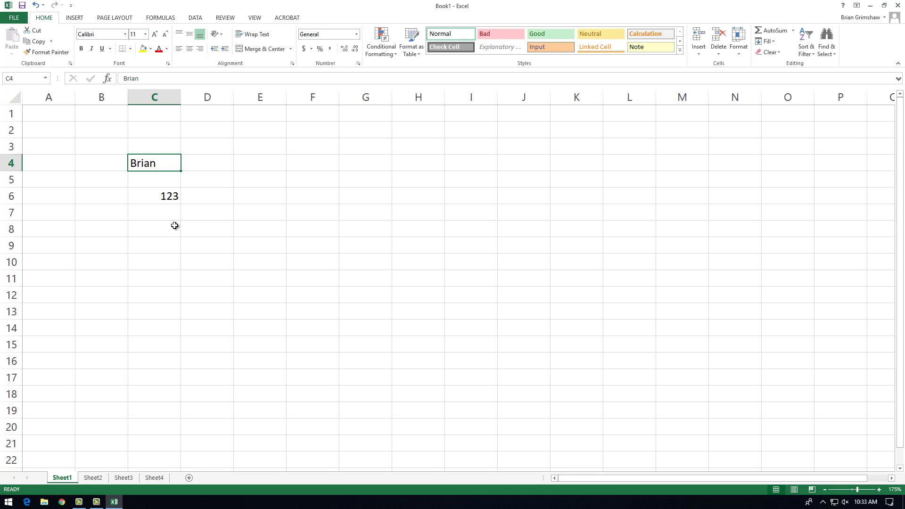
pyautogui.press('Down')
pyautogui.press('Down')
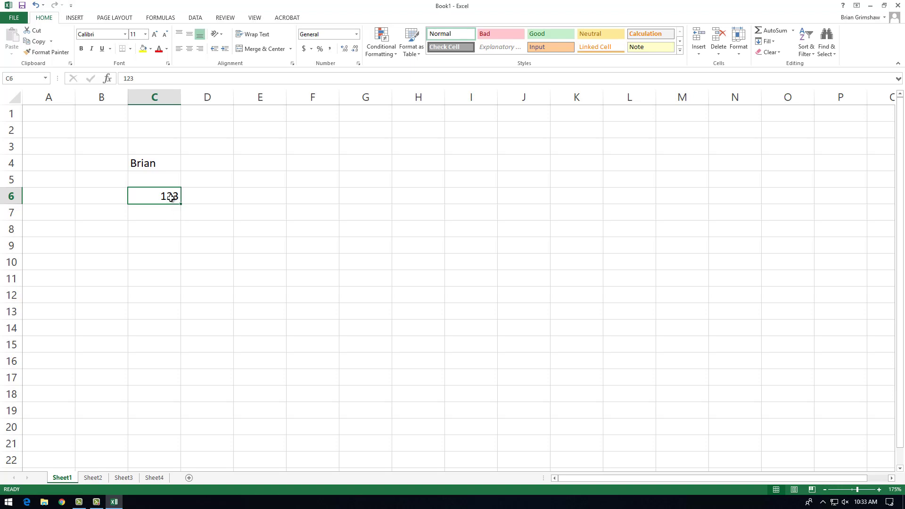
pyautogui.click(169, 214)
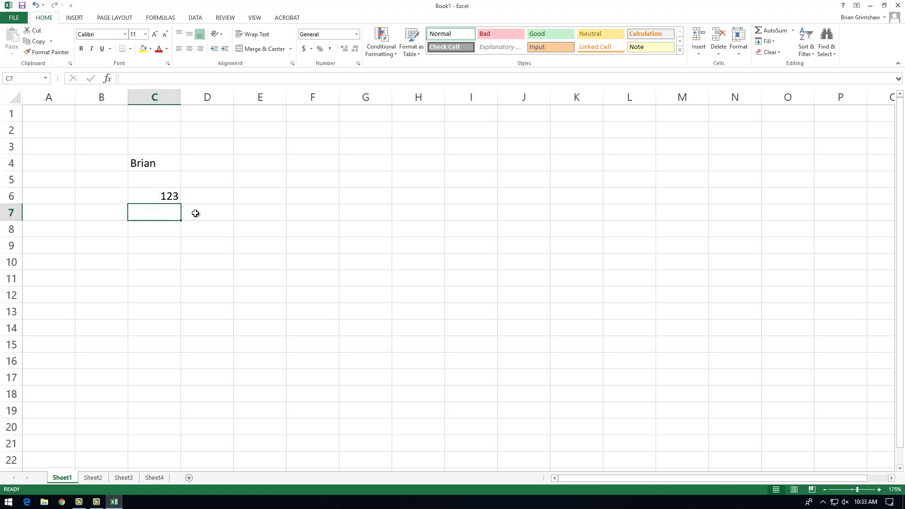
pyautogui.write('123.25')
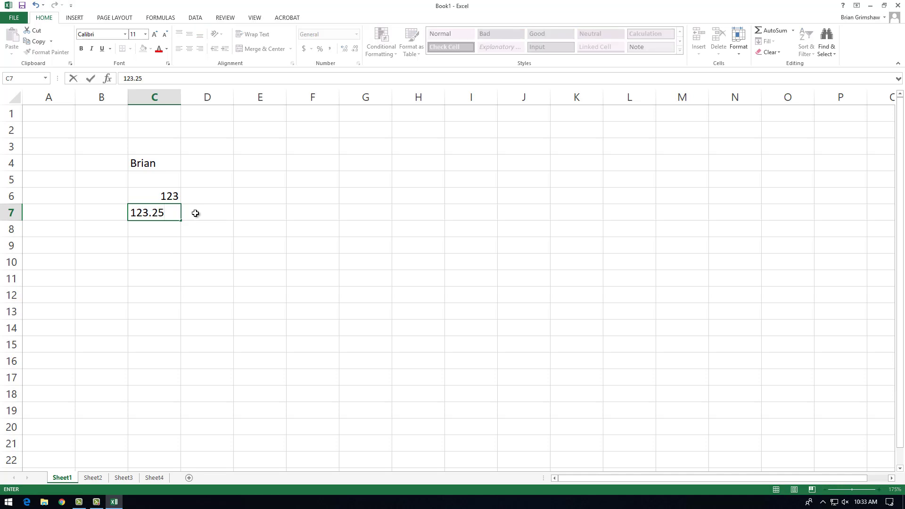
pyautogui.press('Return')
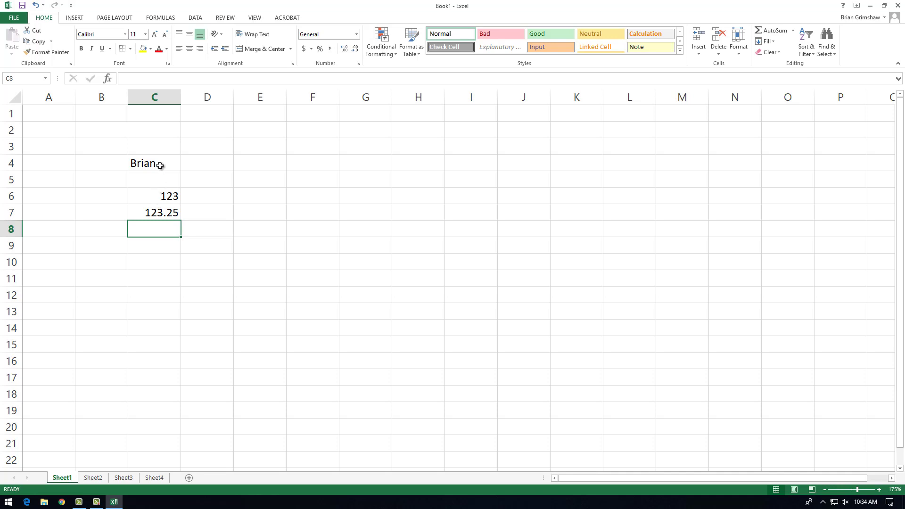
# Try left, center and right alignment on cells C4:C7, and restore their default horizontal alignment.
pyautogui.moveTo(161, 166); pyautogui.dragTo(160, 213)
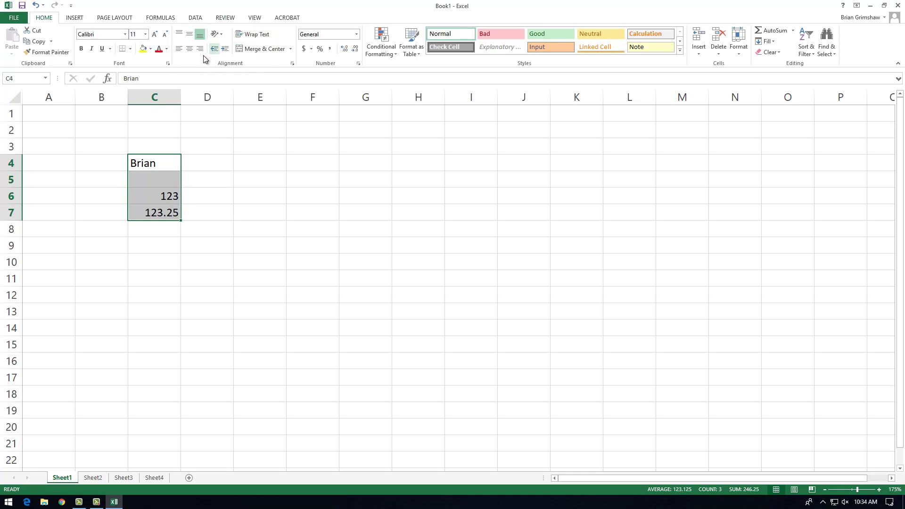
pyautogui.click(180, 48)
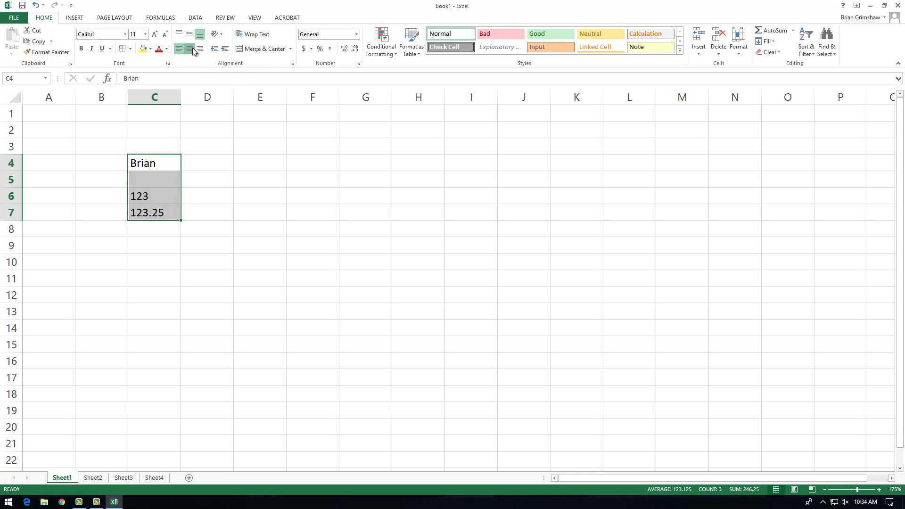
pyautogui.click(192, 48)
pyautogui.click(200, 49)
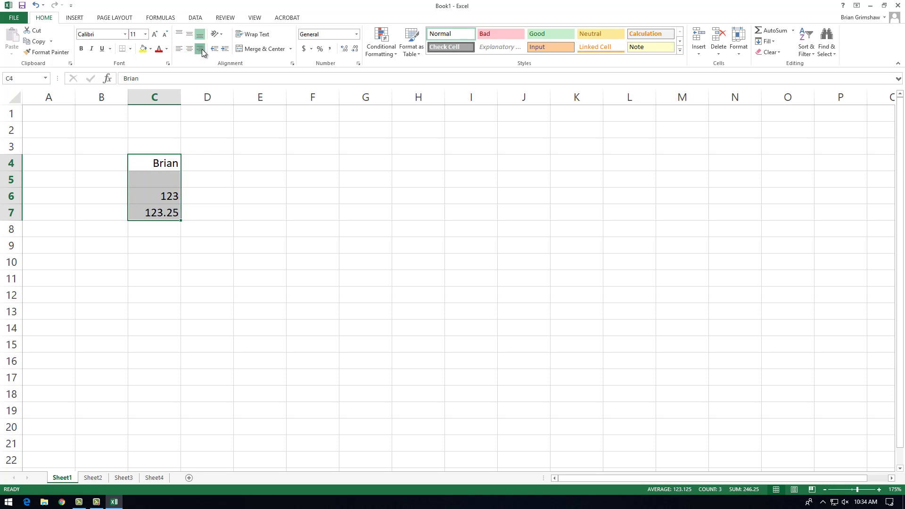
pyautogui.click(201, 49)
# Clear the decimal number from cell C7.
pyautogui.click(158, 168)
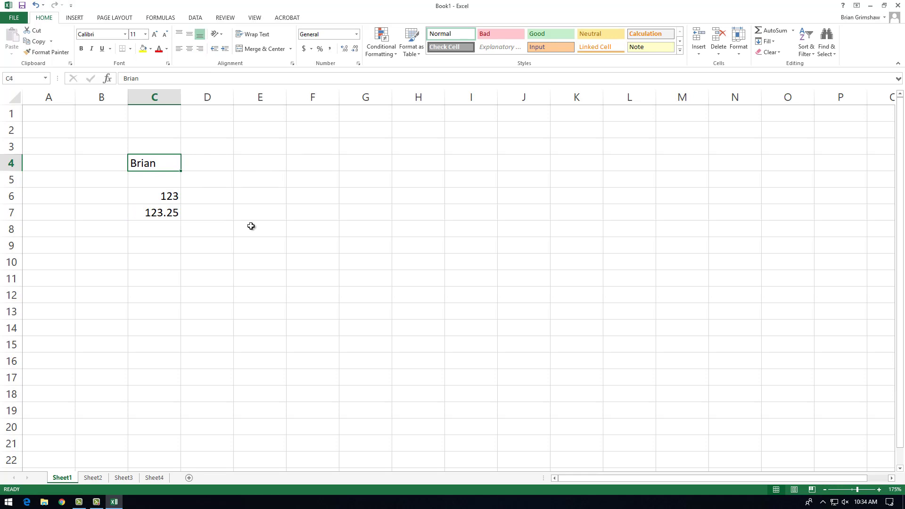
pyautogui.click(161, 210)
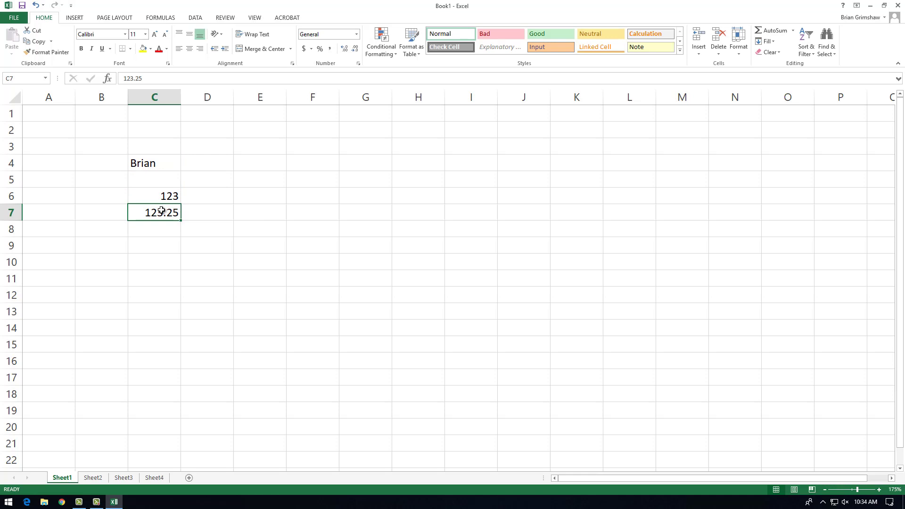
pyautogui.press('Delete')
# Enter the formula =9*9 in cell C9.
pyautogui.click(157, 246)
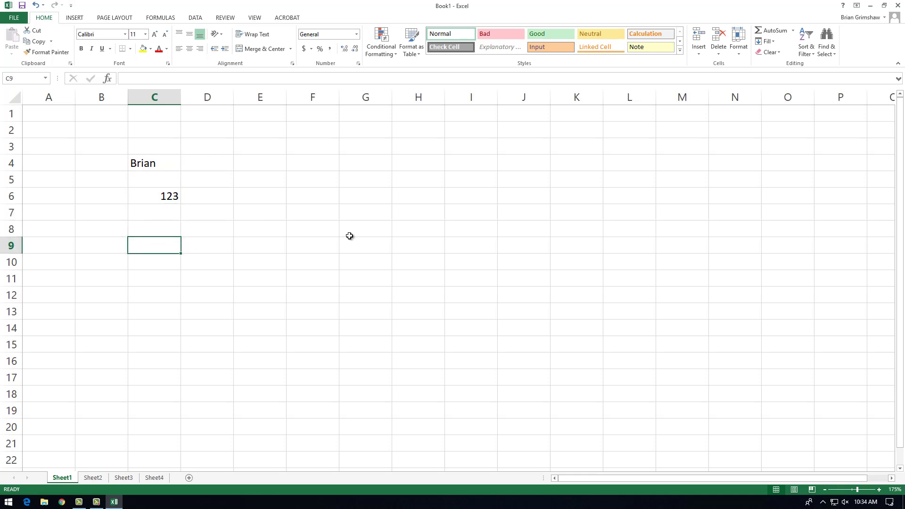
pyautogui.write('=')
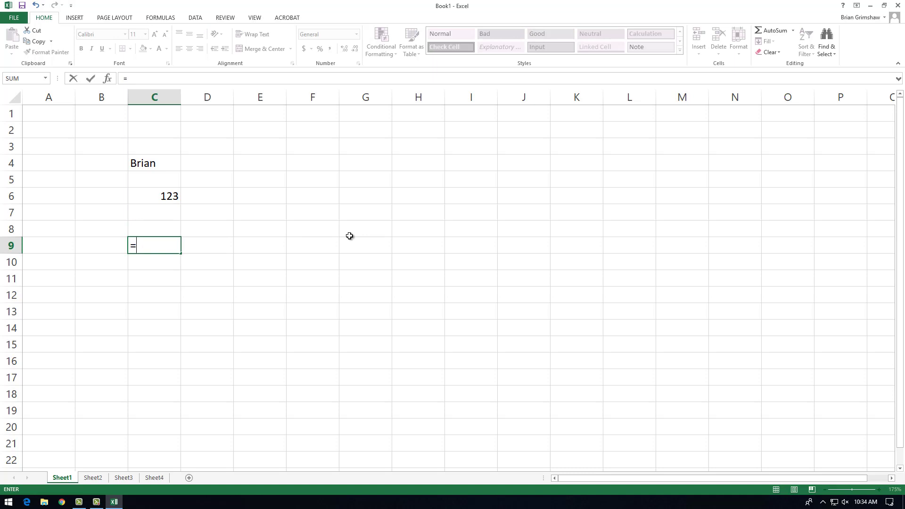
pyautogui.write('9*9')
pyautogui.press('Return')
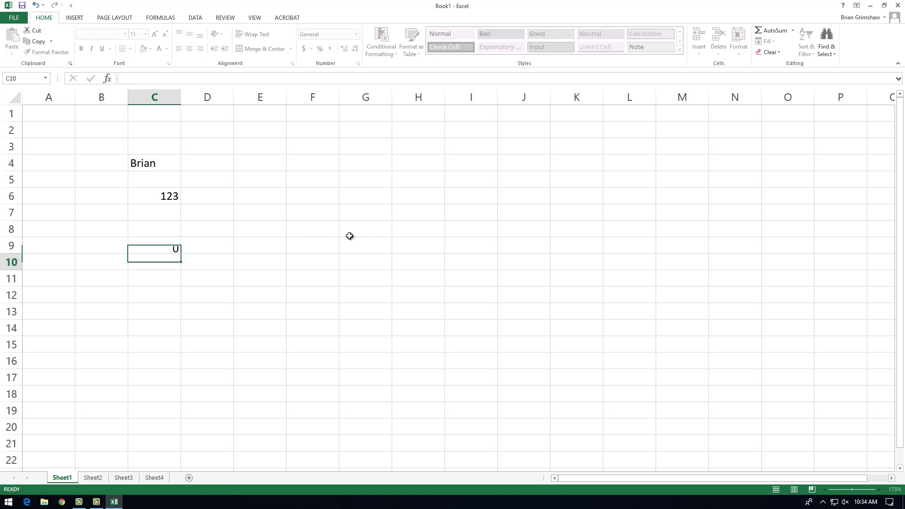
# Inspect the formula in cell C9 without changing it, and clear the cell's contents.
pyautogui.click(175, 246)
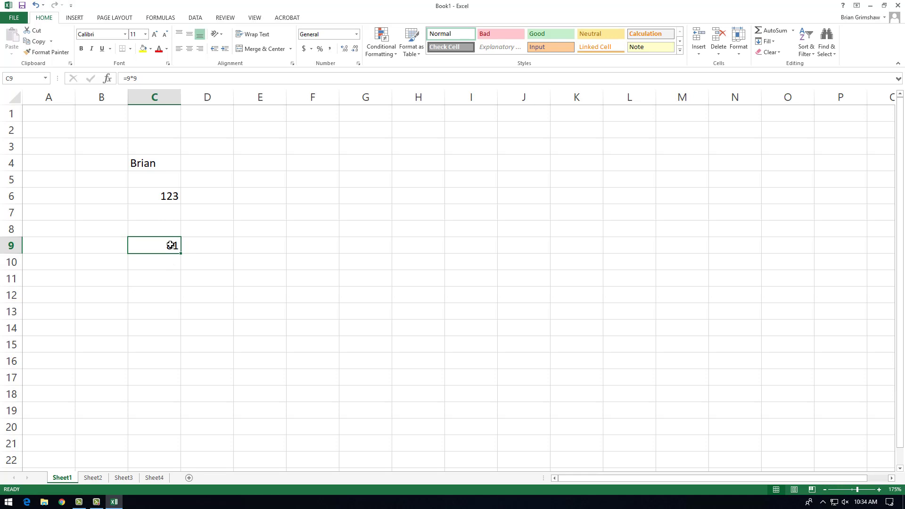
pyautogui.click(145, 78)
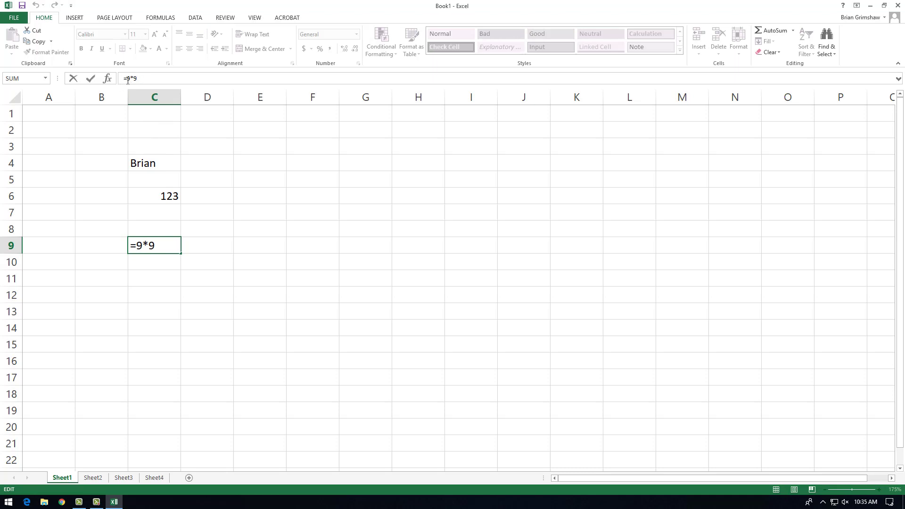
pyautogui.moveTo(162, 245); pyautogui.dragTo(130, 245)
pyautogui.click(169, 245)
pyautogui.press('Escape')
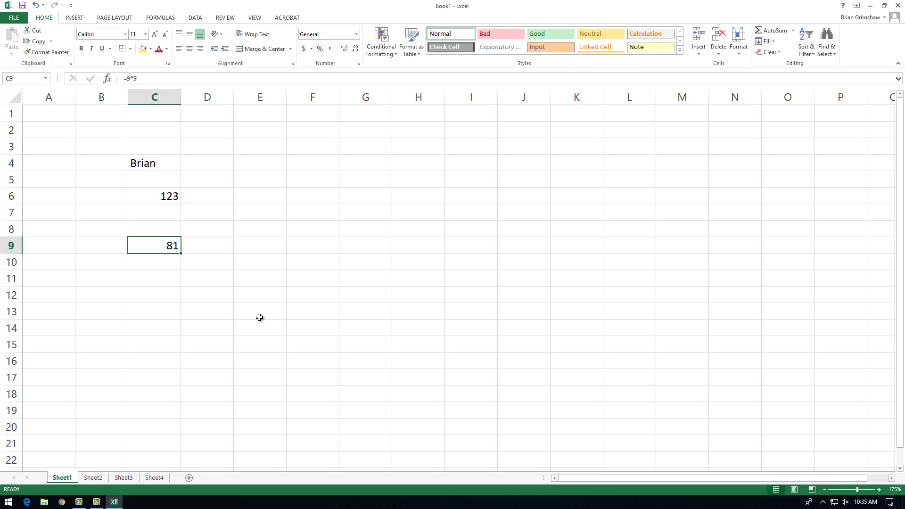
pyautogui.press('Delete')
pyautogui.click(160, 195)
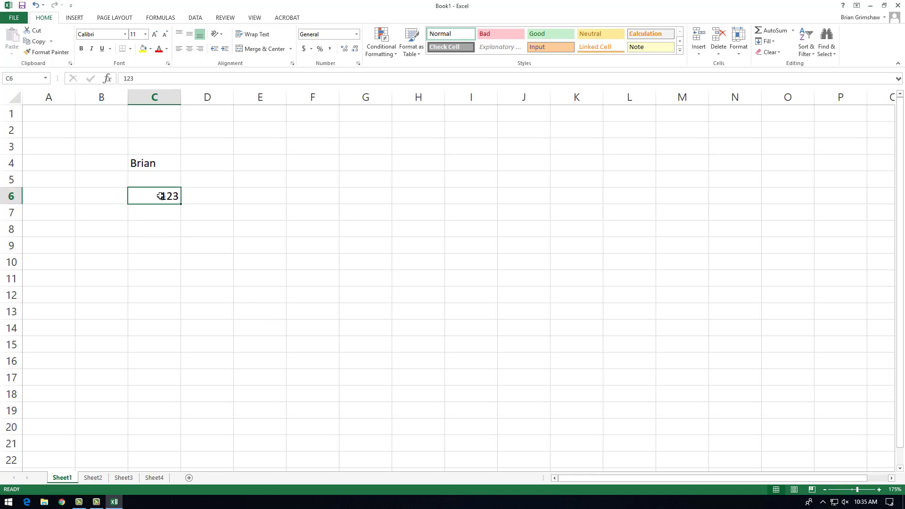
# Clear the number from cell C6.
pyautogui.press('Delete')
# Enter the random sample text eprgkjdid in cell E7 and erase it again.
pyautogui.click(257, 213)
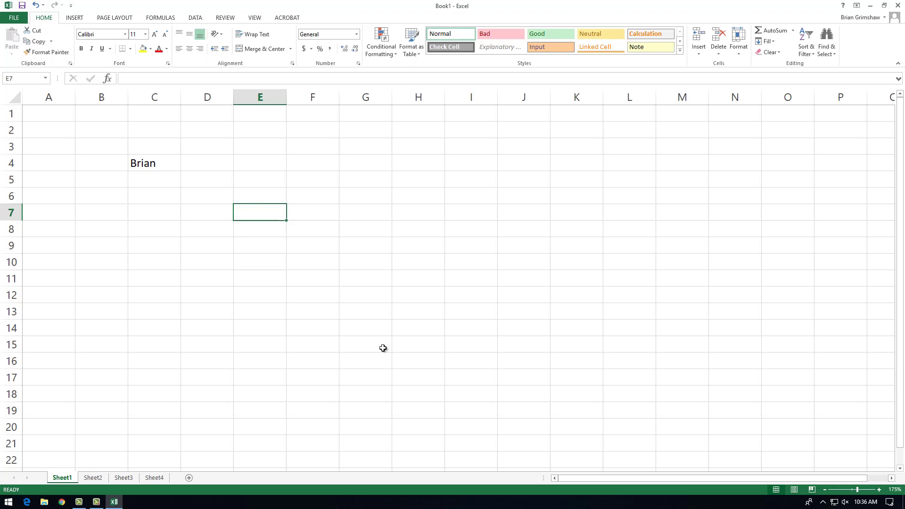
pyautogui.write('eprgkjdid')
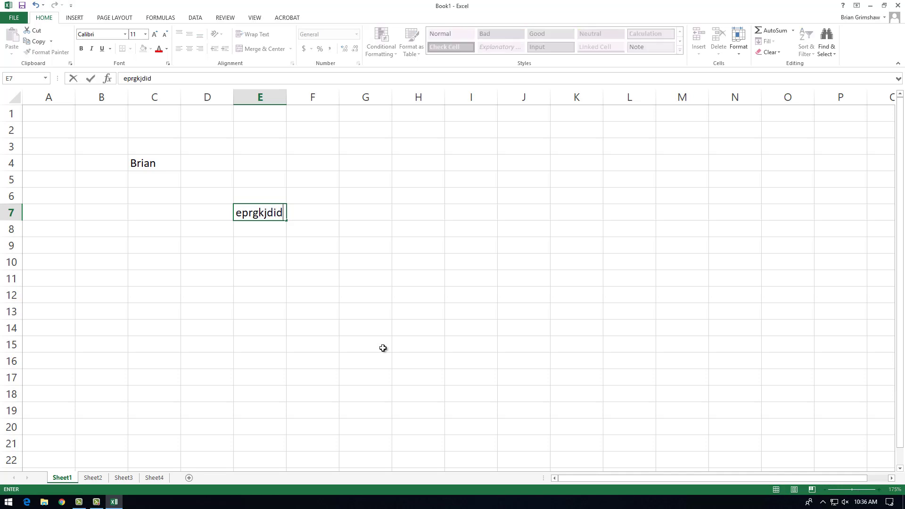
pyautogui.press('BackSpace')
pyautogui.press('BackSpace')
pyautogui.press('BackSpace')
pyautogui.press('BackSpace')
pyautogui.press('BackSpace')
pyautogui.press('BackSpace')
pyautogui.press('BackSpace')
pyautogui.press('BackSpace')
pyautogui.press('BackSpace')
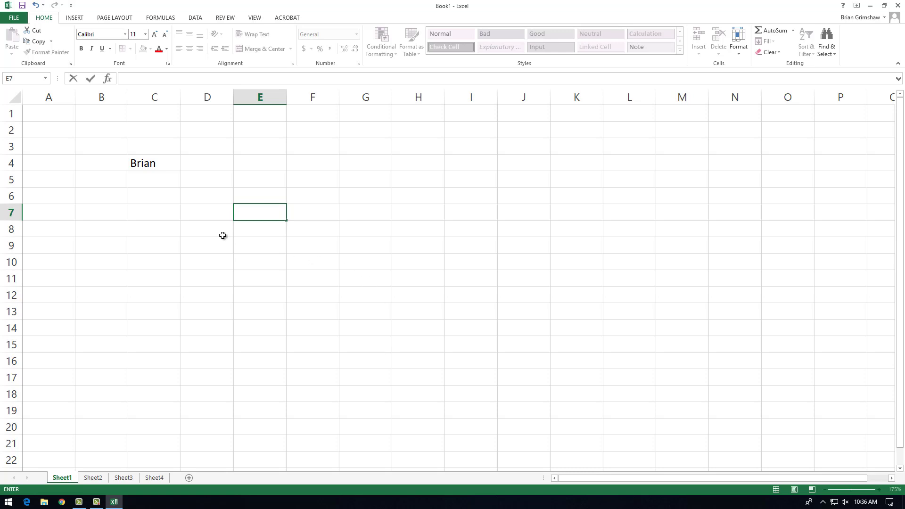
# Move the name in cell C4 to K13, and move it on to cell B3.
pyautogui.click(155, 162)
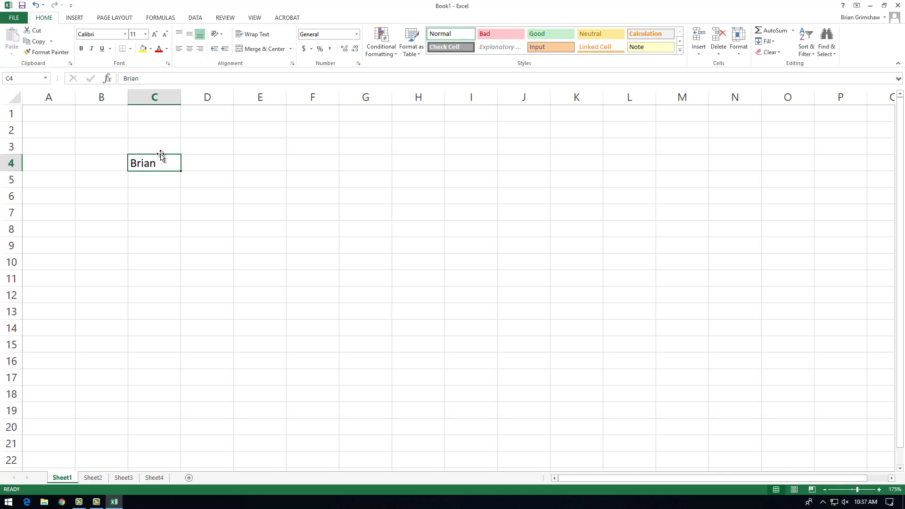
pyautogui.moveTo(161, 156); pyautogui.dragTo(162, 157)
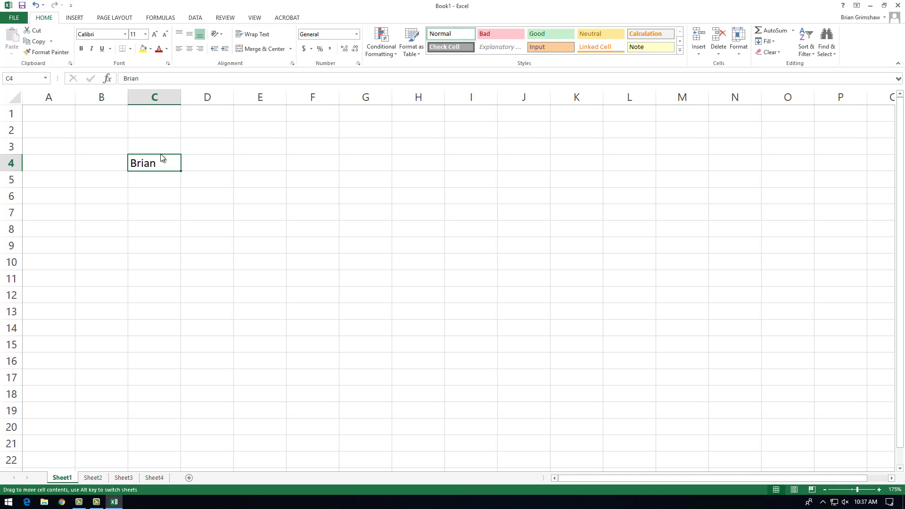
pyautogui.moveTo(161, 157); pyautogui.dragTo(571, 306)
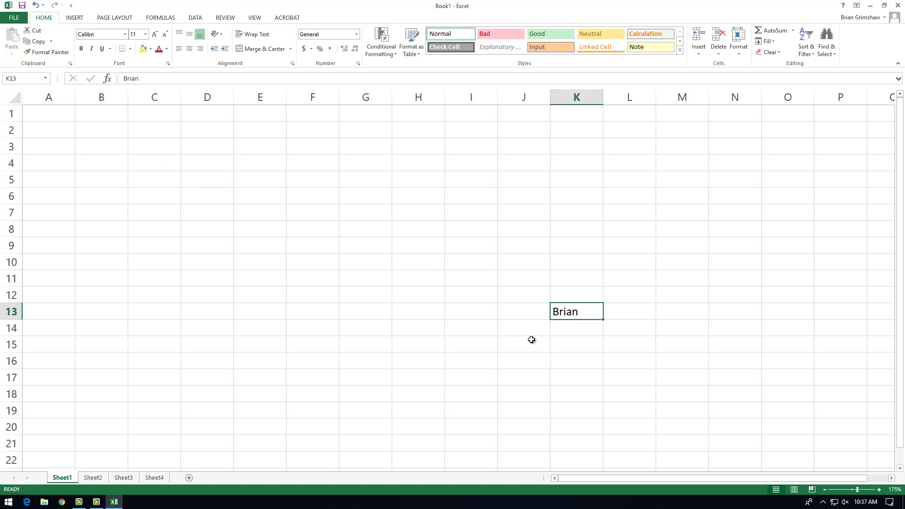
pyautogui.moveTo(571, 305); pyautogui.dragTo(228, 419)
pyautogui.moveTo(108, 418); pyautogui.dragTo(121, 155)
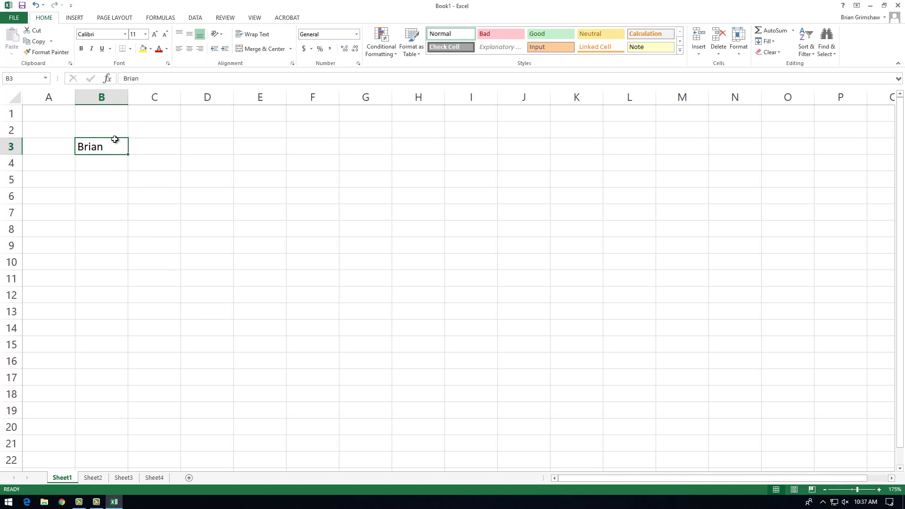
# Try moving the name from cell B3 to I14, and undo the move.
pyautogui.moveTo(117, 142); pyautogui.dragTo(460, 342)
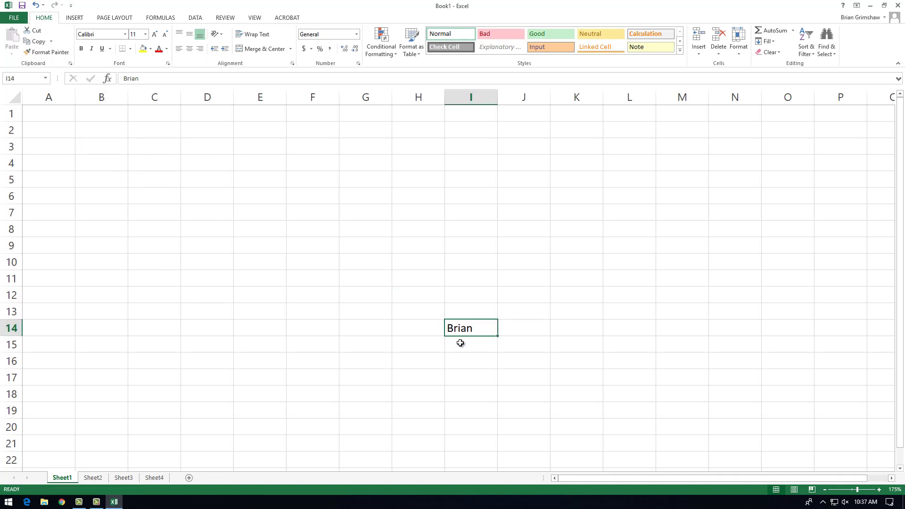
pyautogui.hotkey('ctrl', 'z')
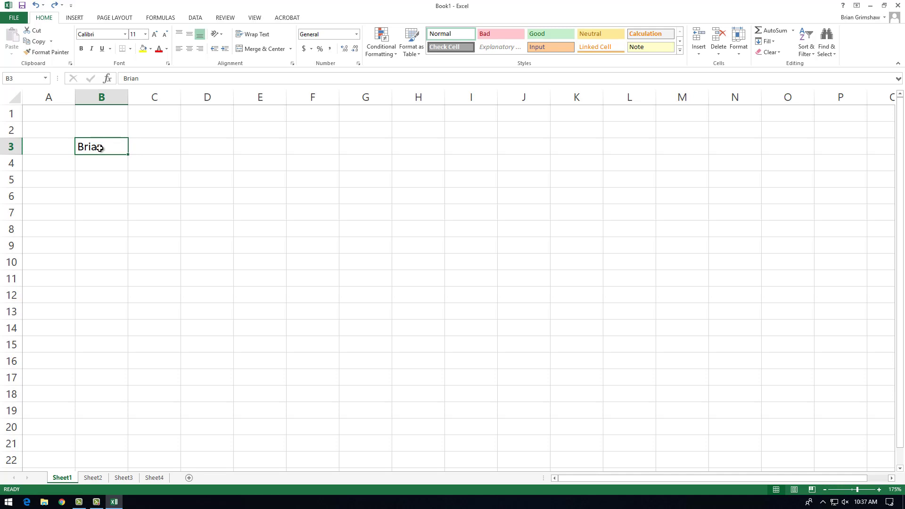
# Select the ranges B3:G18 and B3:I19 starting from the name cell, and reselect only cell B3.
pyautogui.moveTo(99, 148); pyautogui.dragTo(383, 398)
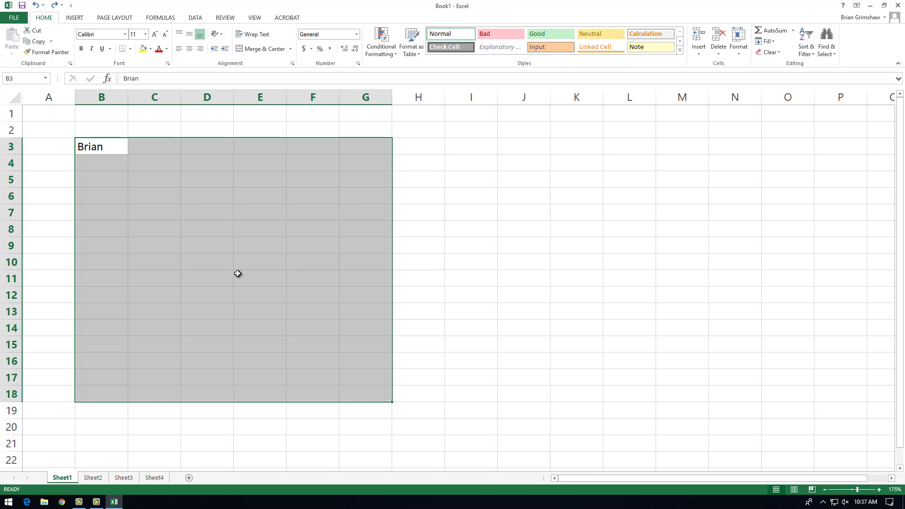
pyautogui.click(113, 143)
pyautogui.moveTo(104, 146); pyautogui.dragTo(465, 407)
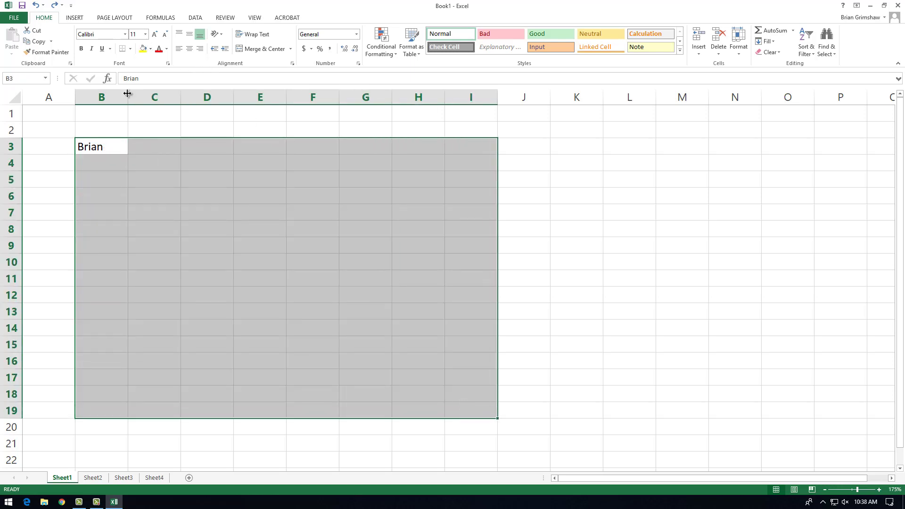
pyautogui.click(111, 141)
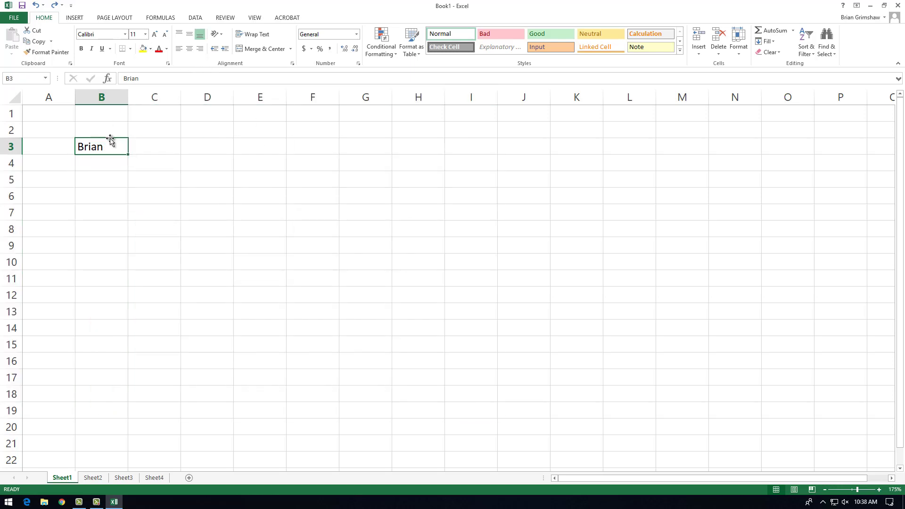
# Try moving the name from cell B3 to J17, and undo the move.
pyautogui.moveTo(111, 141); pyautogui.dragTo(539, 382)
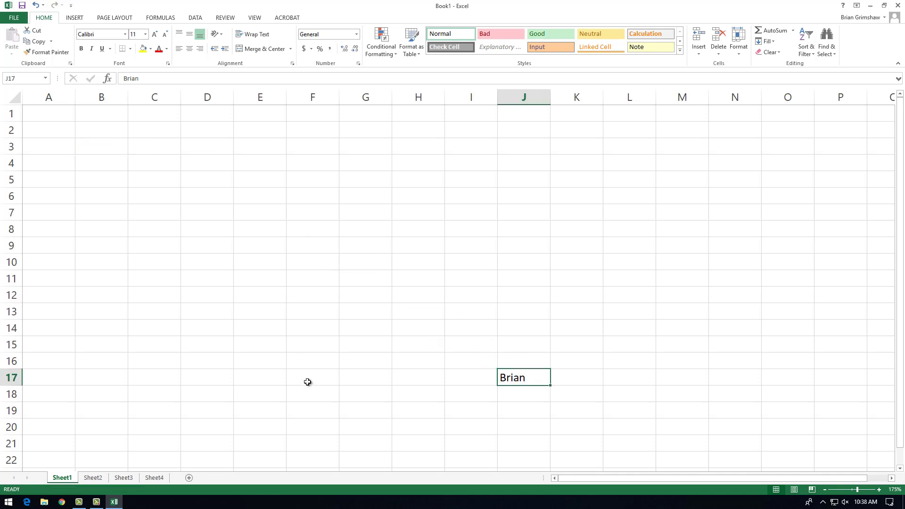
pyautogui.hotkey('ctrl', 'z')
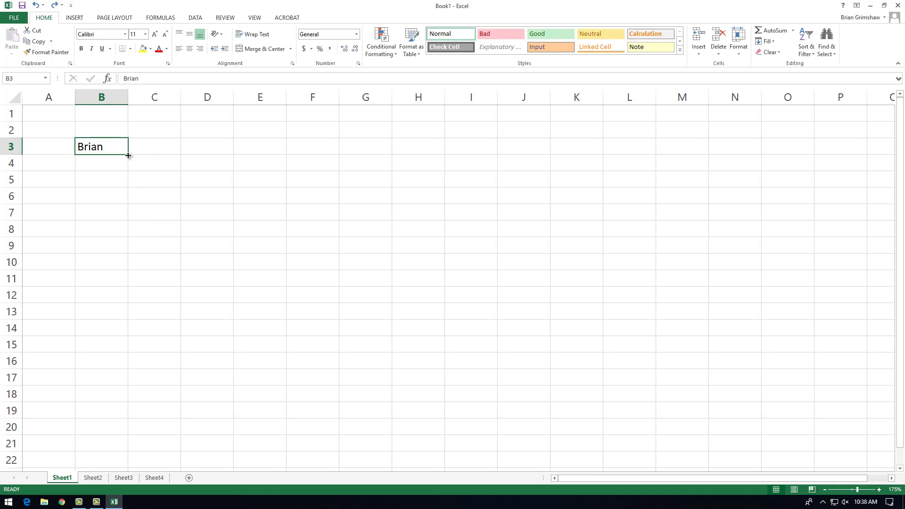
# Fill the name from cell B3 down through B20.
pyautogui.moveTo(128, 155); pyautogui.dragTo(141, 429)
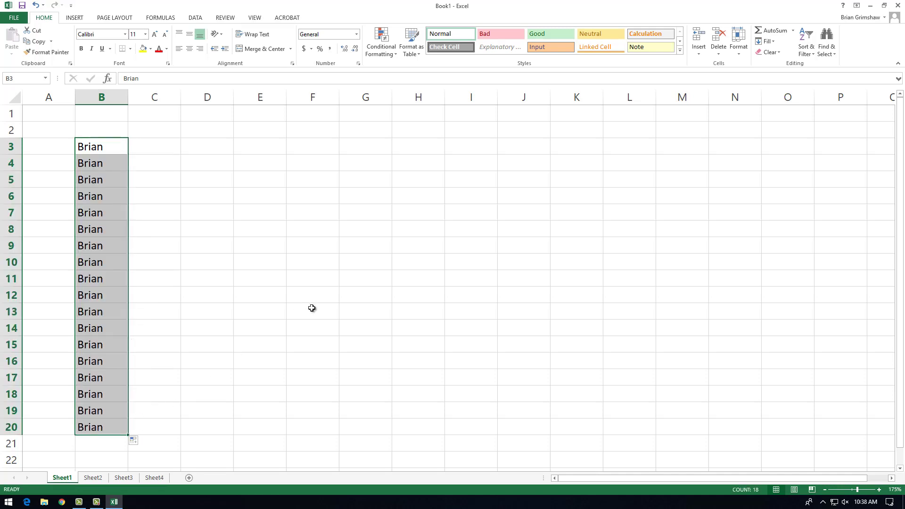
# Fill the name from cell B3 across row 3 through N3, and undo the fill.
pyautogui.moveTo(103, 147); pyautogui.dragTo(577, 148)
pyautogui.click(118, 147)
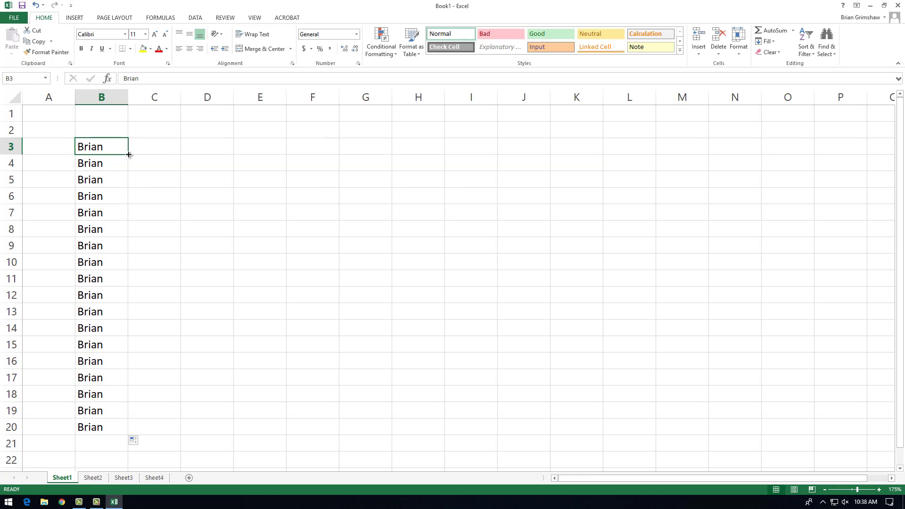
pyautogui.moveTo(128, 154); pyautogui.dragTo(348, 140)
pyautogui.moveTo(747, 134); pyautogui.dragTo(748, 133)
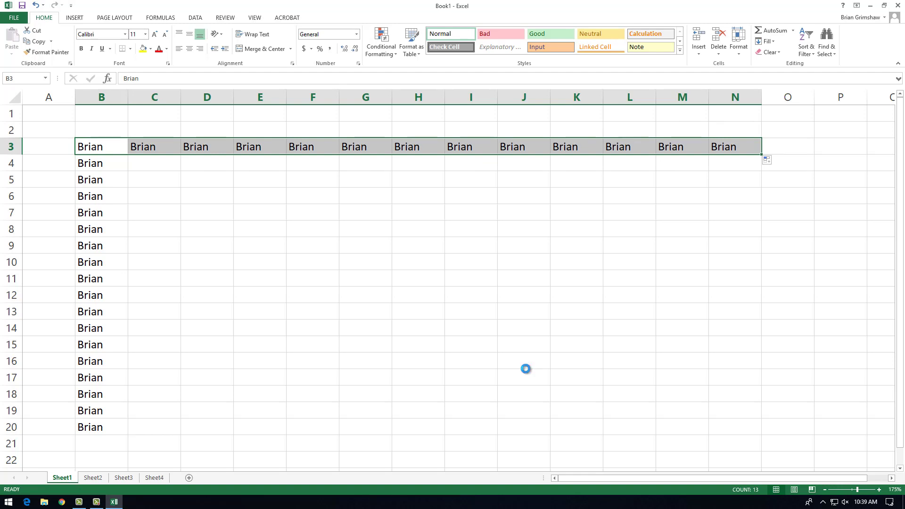
pyautogui.hotkey('ctrl', 'z')
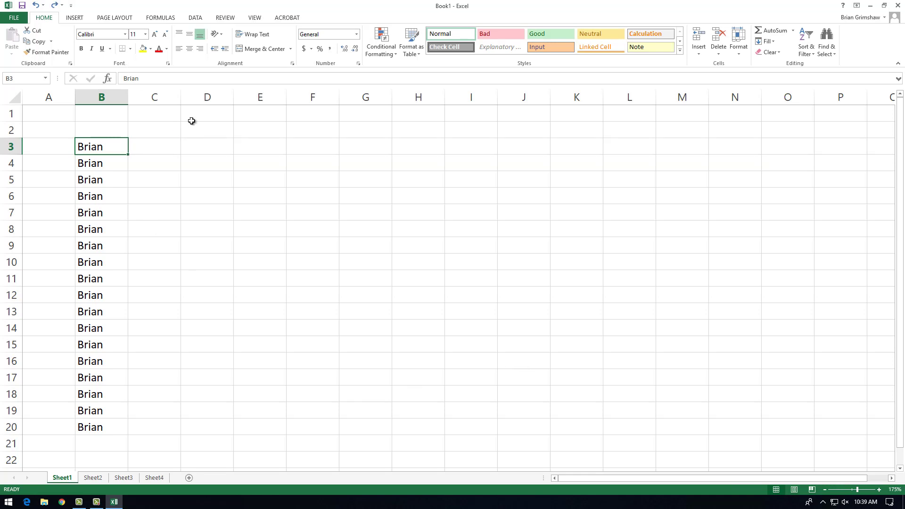
# Enter Monday in cell D3 and AutoFill the weekday series down through D20.
pyautogui.click(199, 146)
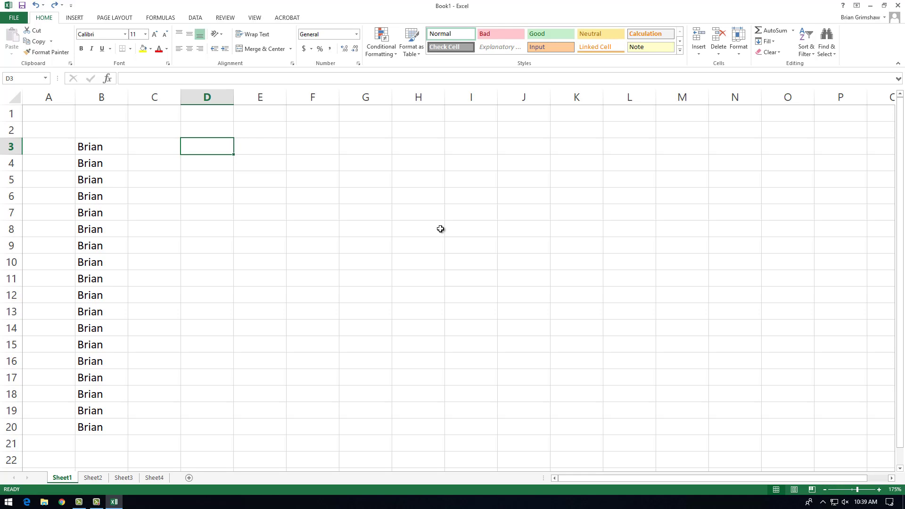
pyautogui.write('MOnd')
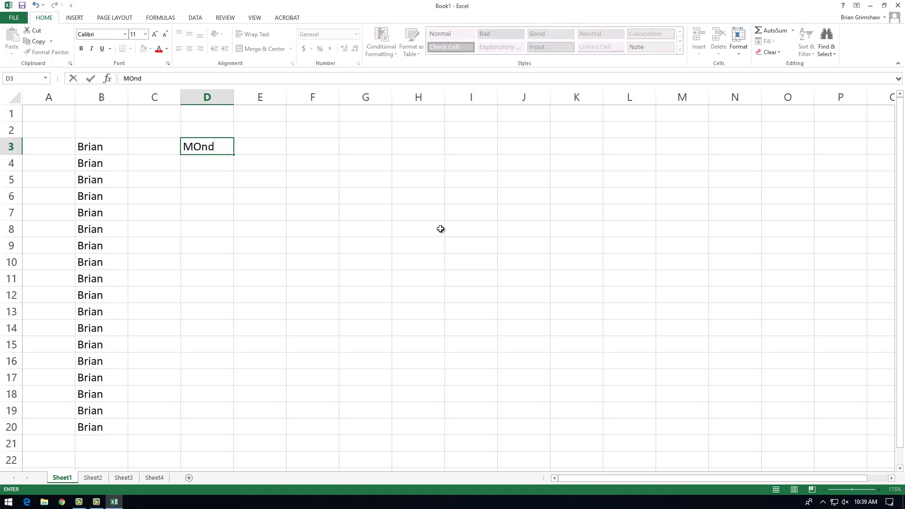
pyautogui.write('ay')
pyautogui.press('Return')
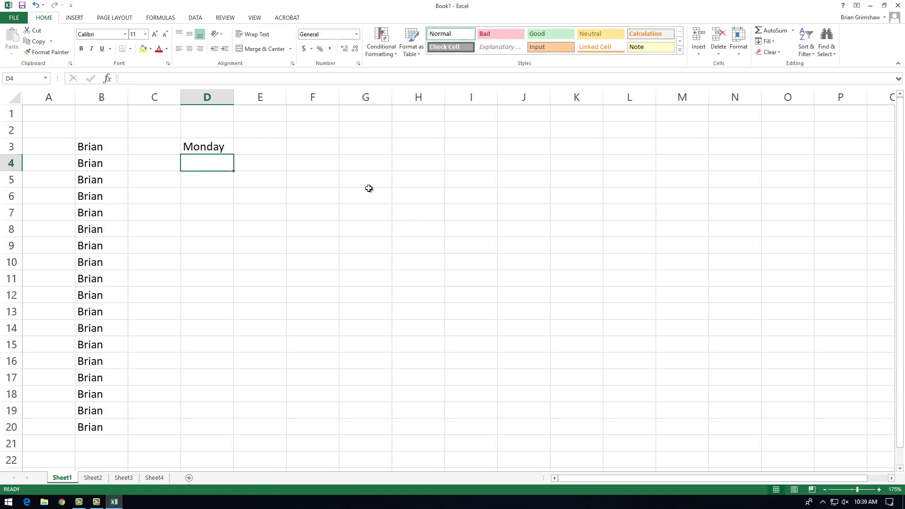
pyautogui.click(217, 149)
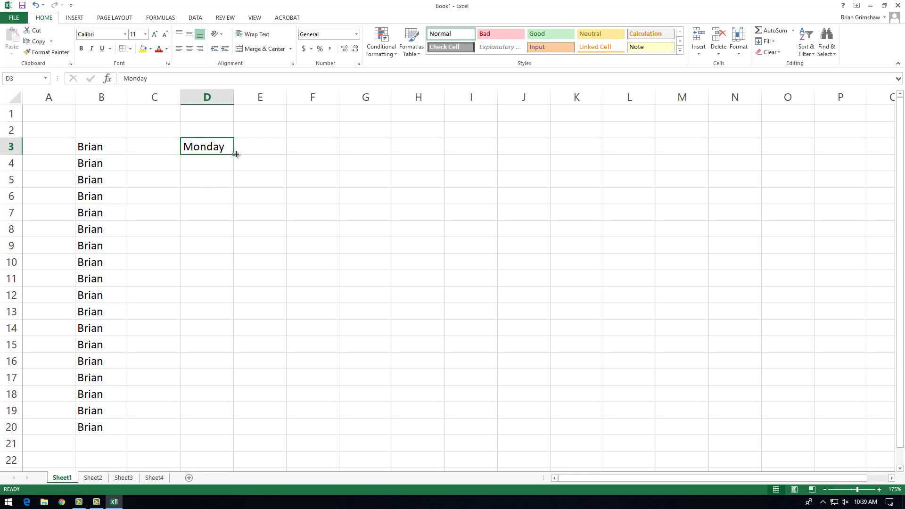
pyautogui.moveTo(234, 154); pyautogui.dragTo(231, 385)
pyautogui.scroll(1, 443, 364)
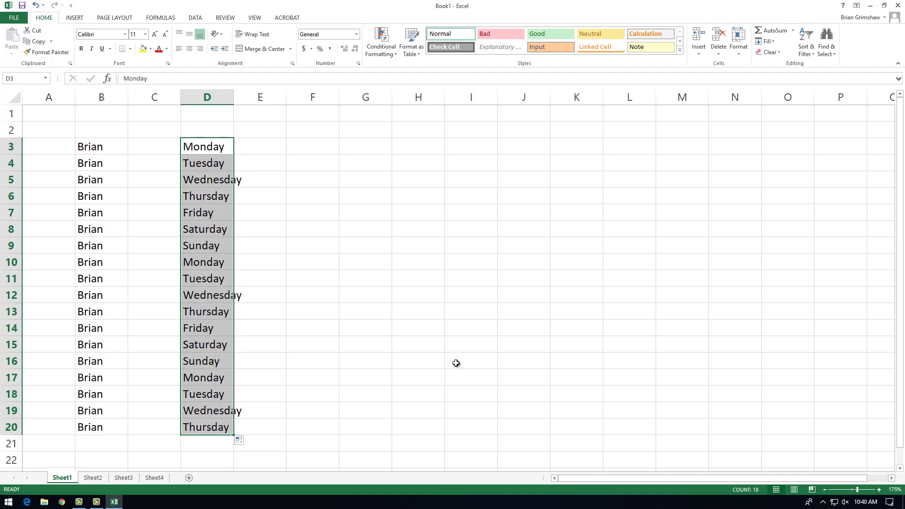
# Enter January in cell F3 and AutoFill the month series down through F18.
pyautogui.click(312, 148)
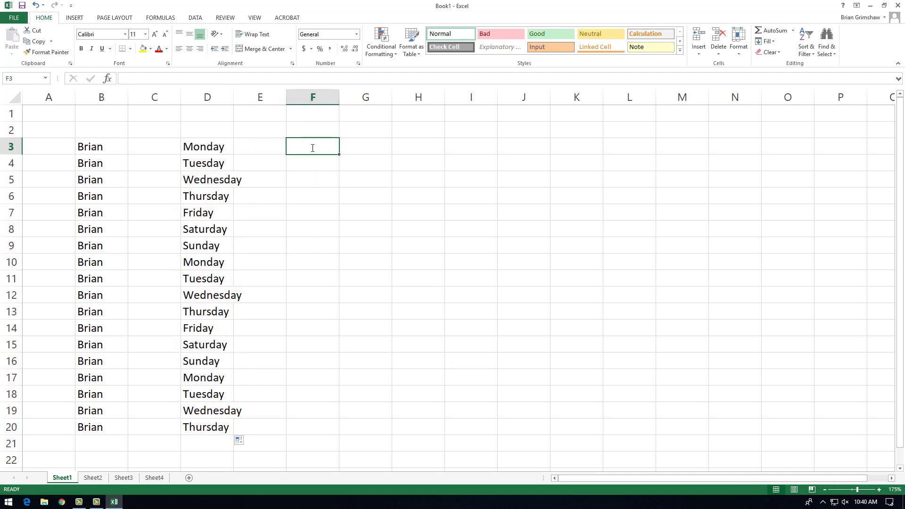
pyautogui.write('January')
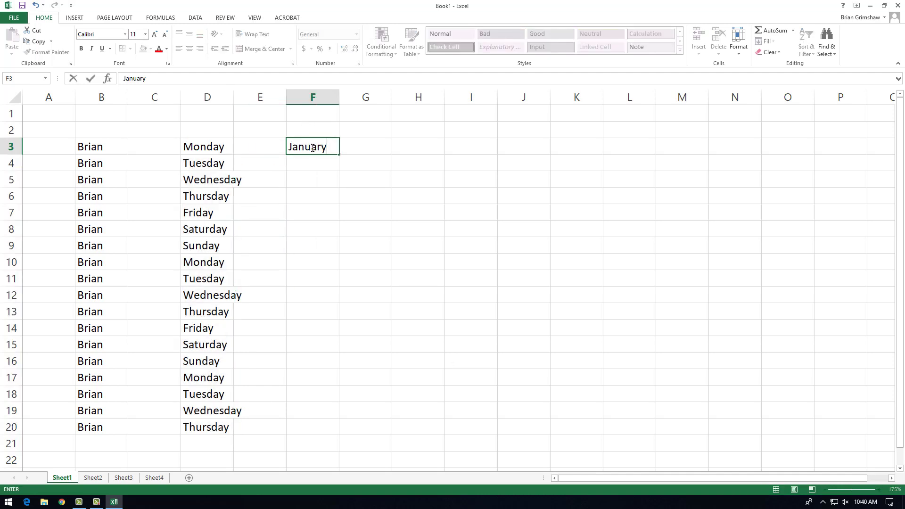
pyautogui.moveTo(339, 151); pyautogui.dragTo(343, 394)
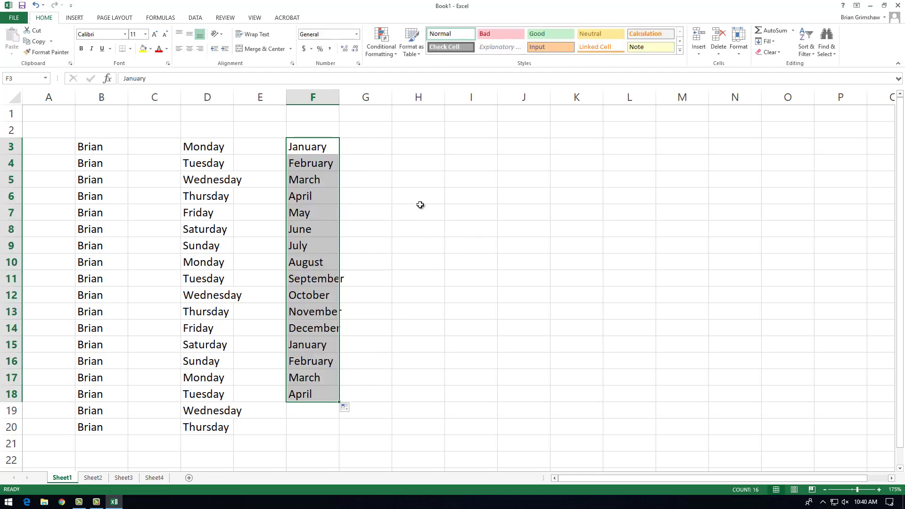
# Enter Jun in cell H3 and AutoFill the abbreviated month series down through H14.
pyautogui.click(411, 151)
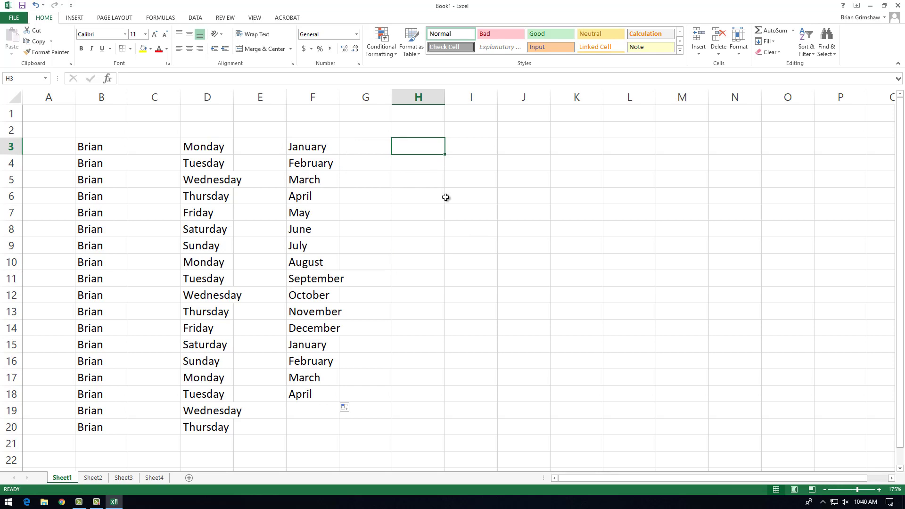
pyautogui.write('Jun')
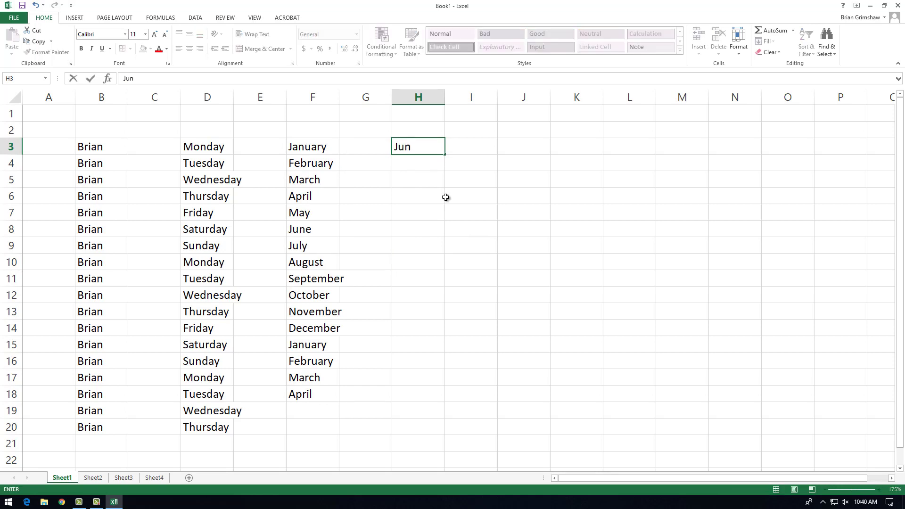
pyautogui.moveTo(445, 155); pyautogui.dragTo(445, 334)
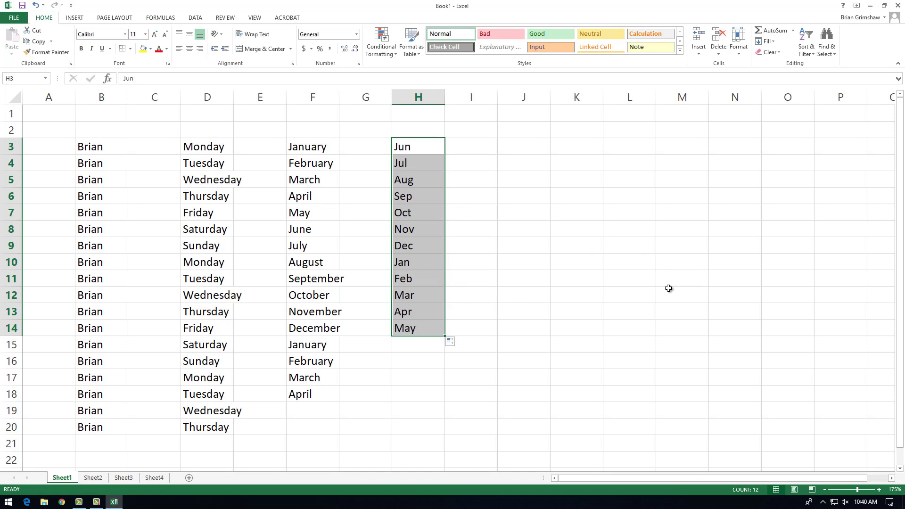
# Enter the date July 1 in cell J3 and AutoFill consecutive dates down through J13.
pyautogui.click(516, 145)
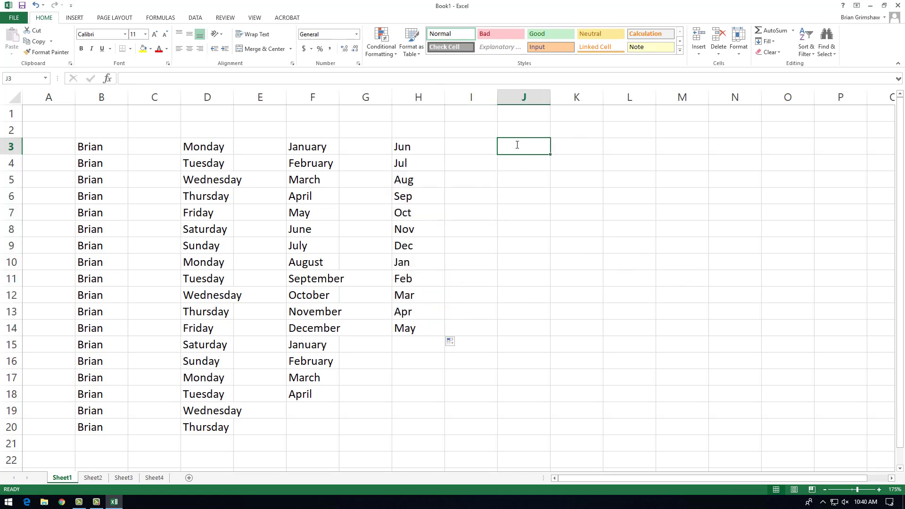
pyautogui.write('July 1')
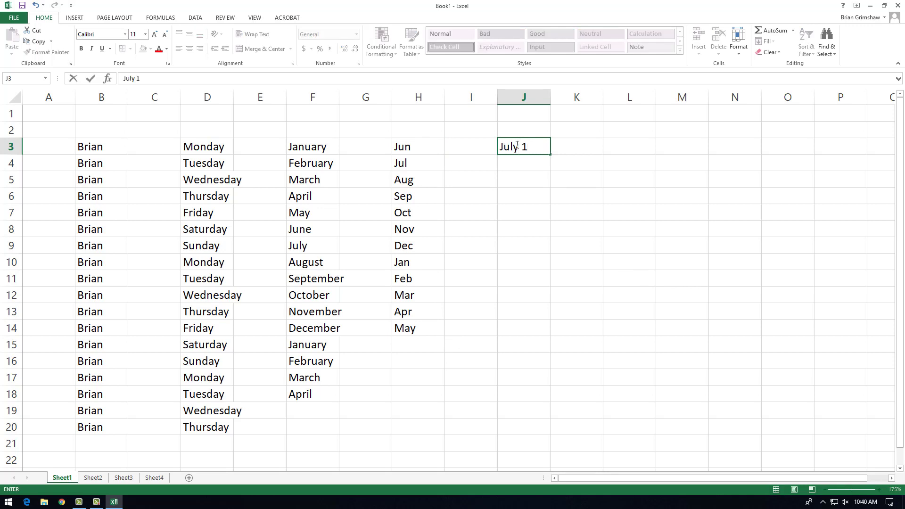
pyautogui.moveTo(550, 155); pyautogui.dragTo(550, 318)
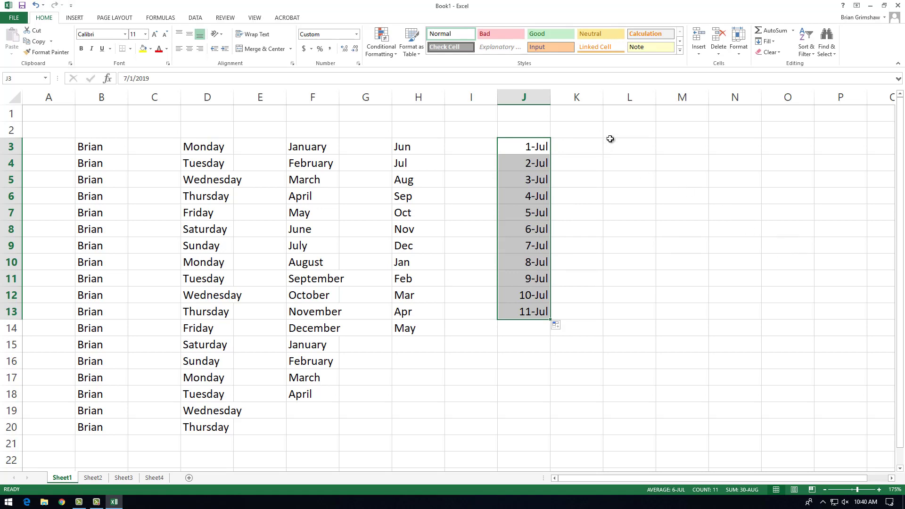
# Enter dog #1 in cell L3 and AutoFill the numbered text series down through L17.
pyautogui.click(629, 142)
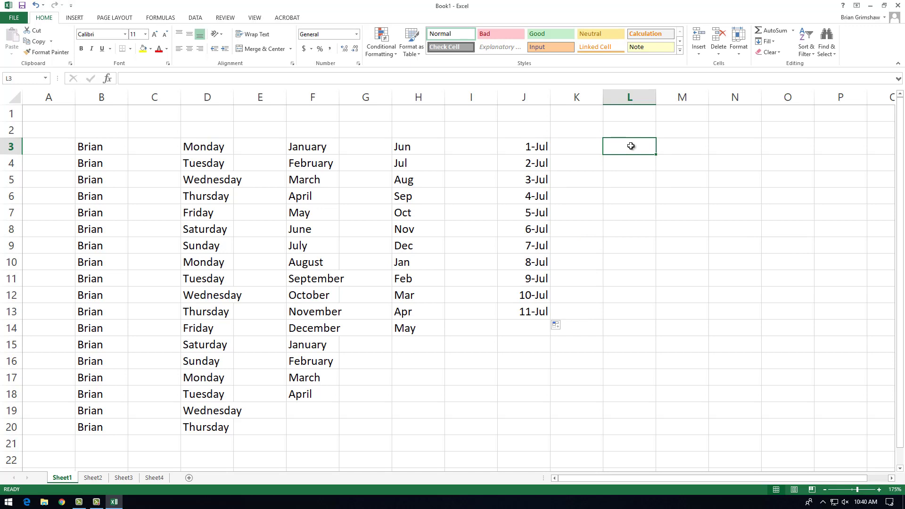
pyautogui.write('dog ')
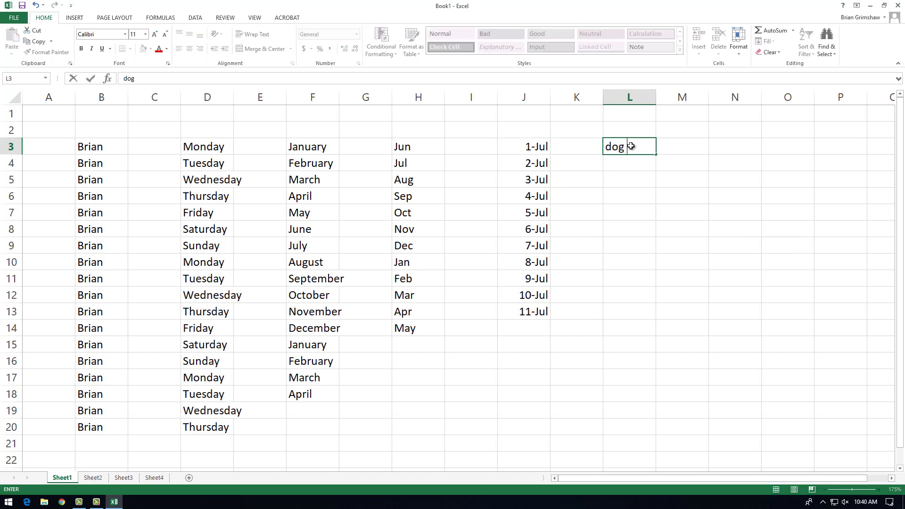
pyautogui.write('#1')
pyautogui.moveTo(658, 155); pyautogui.dragTo(657, 381)
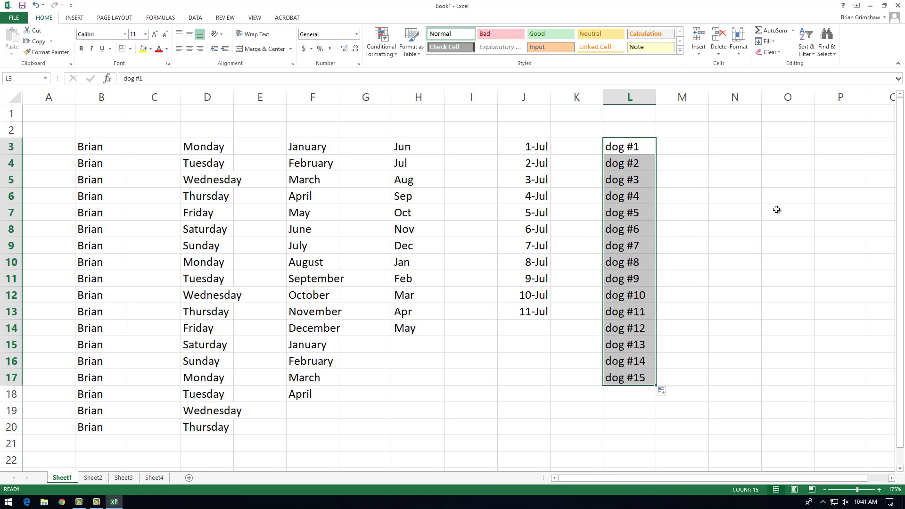
# Enter student 1 in cell M3 and AutoFill the numbered text series down column M.
pyautogui.click(691, 146)
pyautogui.write('student')
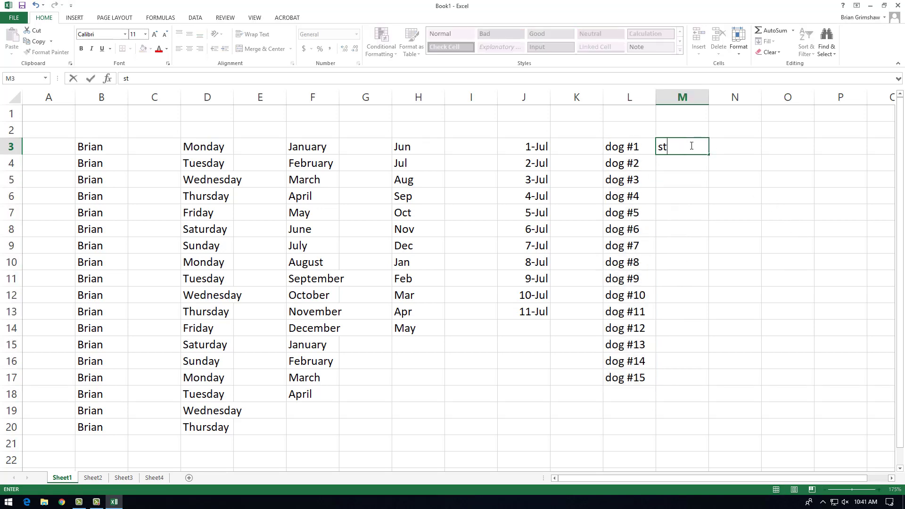
pyautogui.write(' 1')
pyautogui.moveTo(707, 154); pyautogui.dragTo(751, 394)
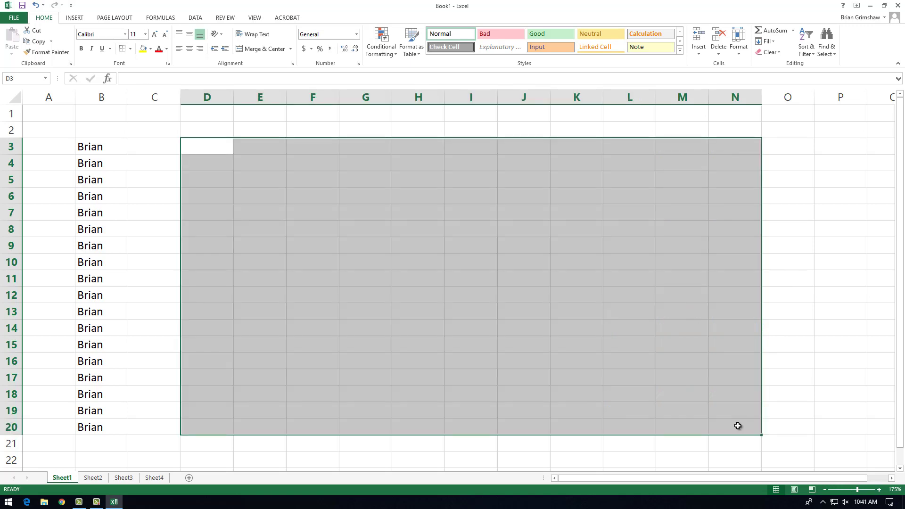
# Enter 1 in cell D3, AutoFill it down through D20, and set the fill option to Fill Series.
pyautogui.click(208, 146)
pyautogui.write('1')
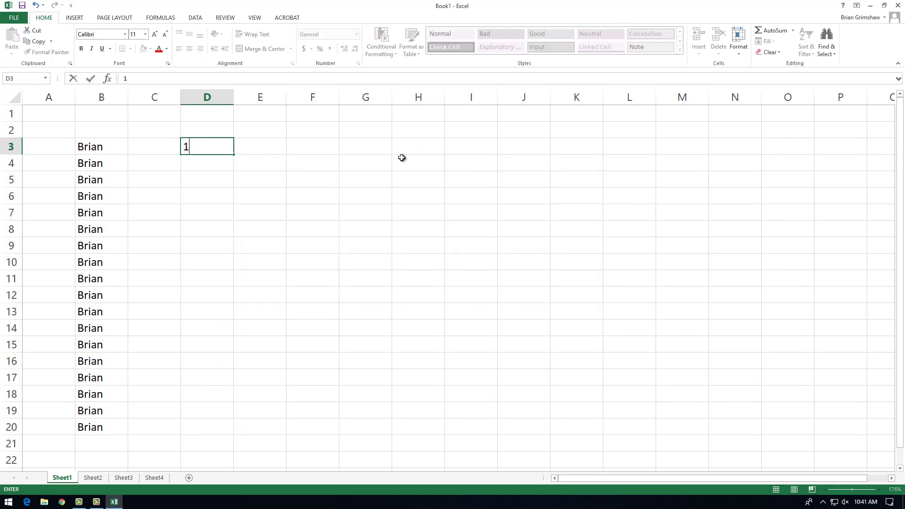
pyautogui.moveTo(233, 155); pyautogui.dragTo(276, 400)
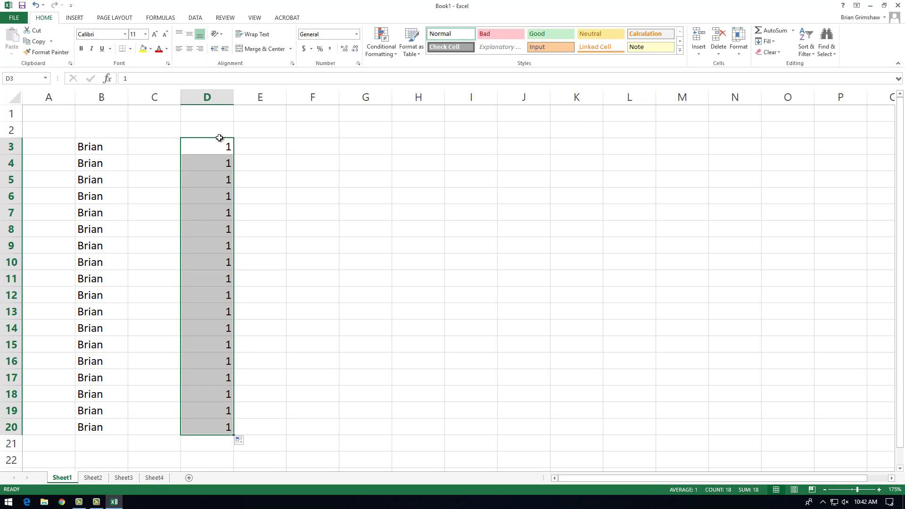
pyautogui.click(247, 441)
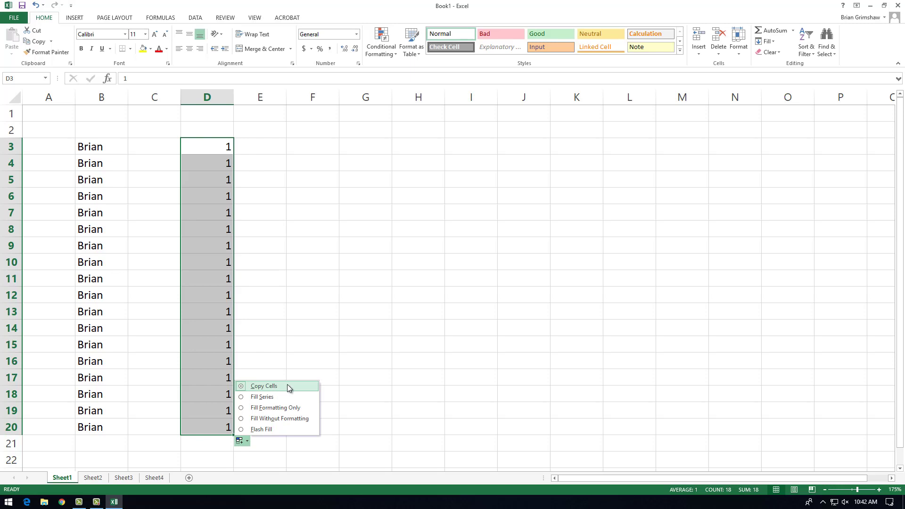
pyautogui.click(265, 398)
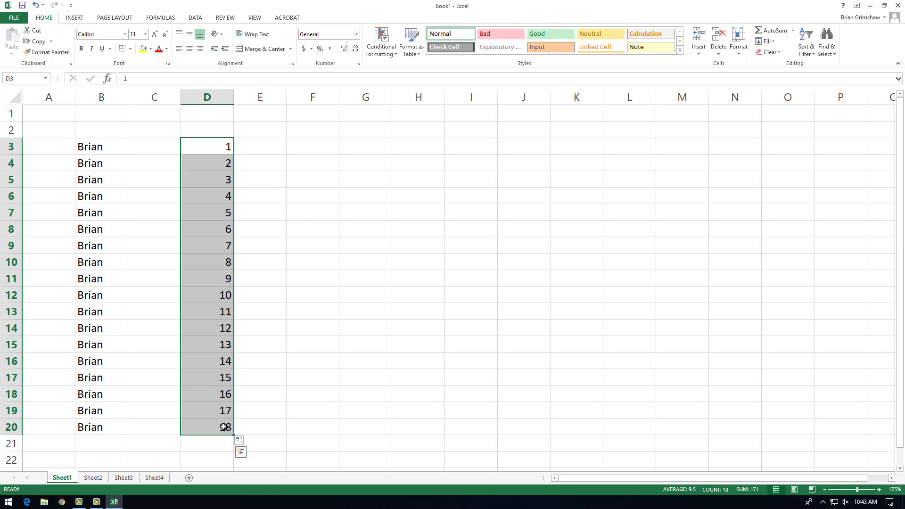
# Change the AutoFill option for D3:D20 to Copy Cells so the number 1 repeats.
pyautogui.click(242, 450)
pyautogui.click(279, 444)
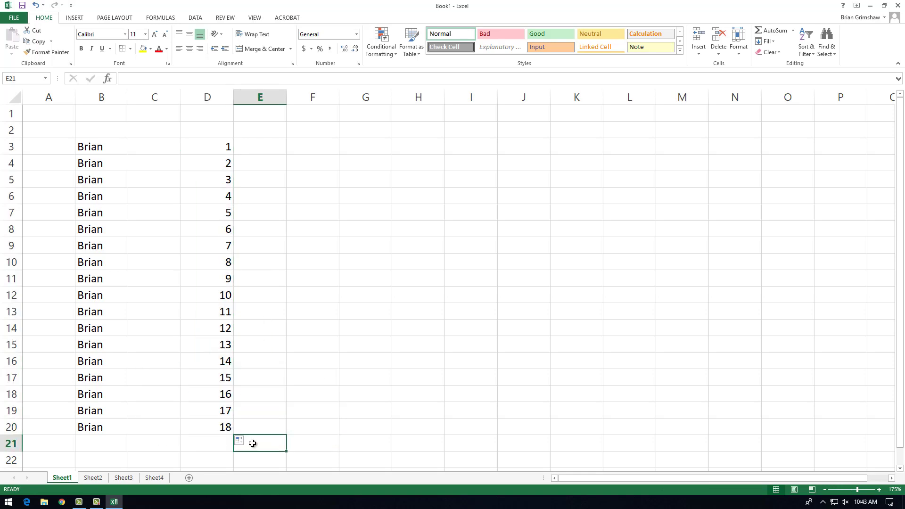
pyautogui.click(241, 441)
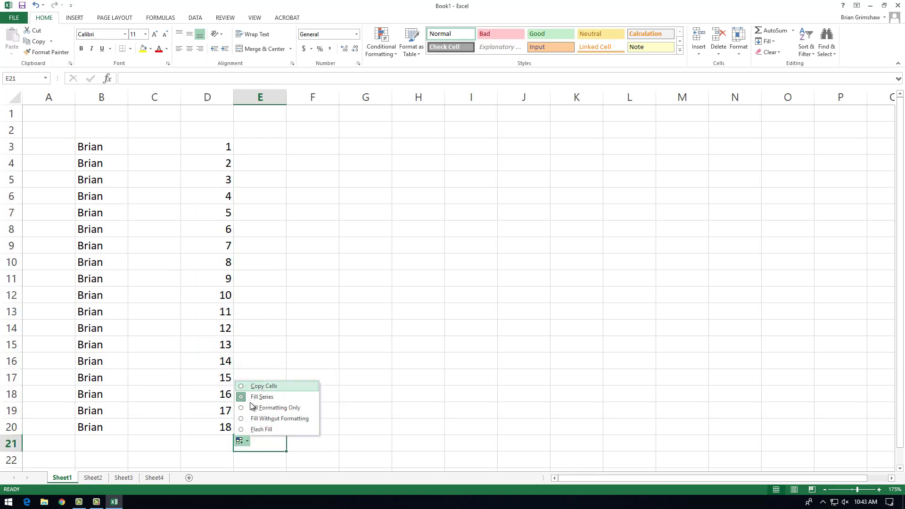
pyautogui.click(263, 387)
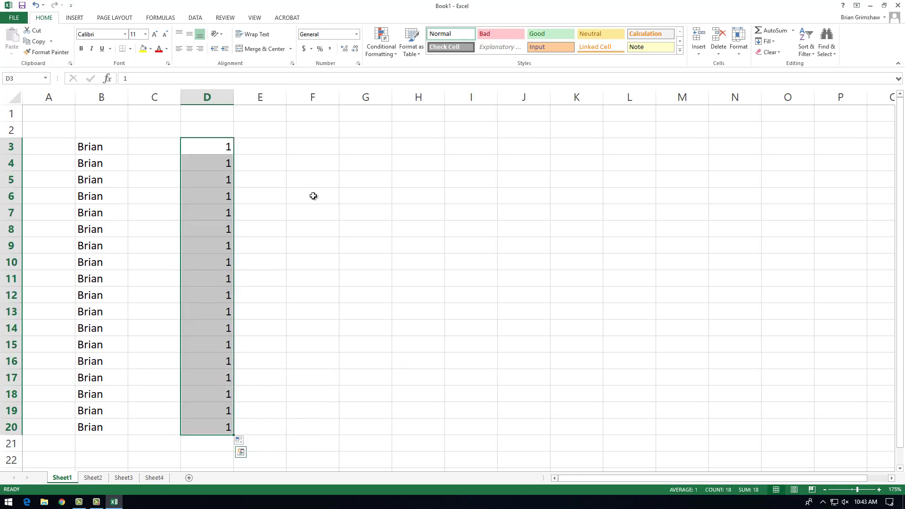
# Enter Monday in cell F3, AutoFill it down through F20, and set the fill option to Copy Cells.
pyautogui.click(307, 150)
pyautogui.write('Monday')
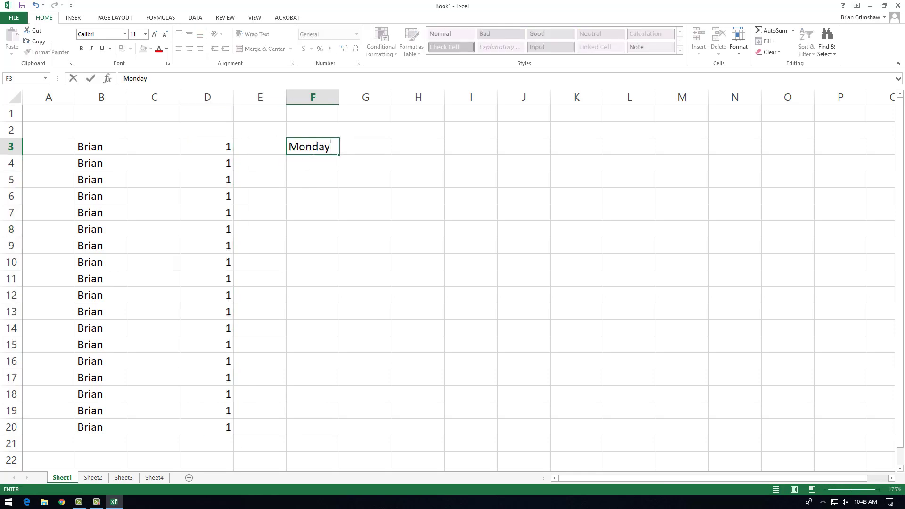
pyautogui.click(338, 155)
pyautogui.moveTo(339, 155); pyautogui.dragTo(373, 388)
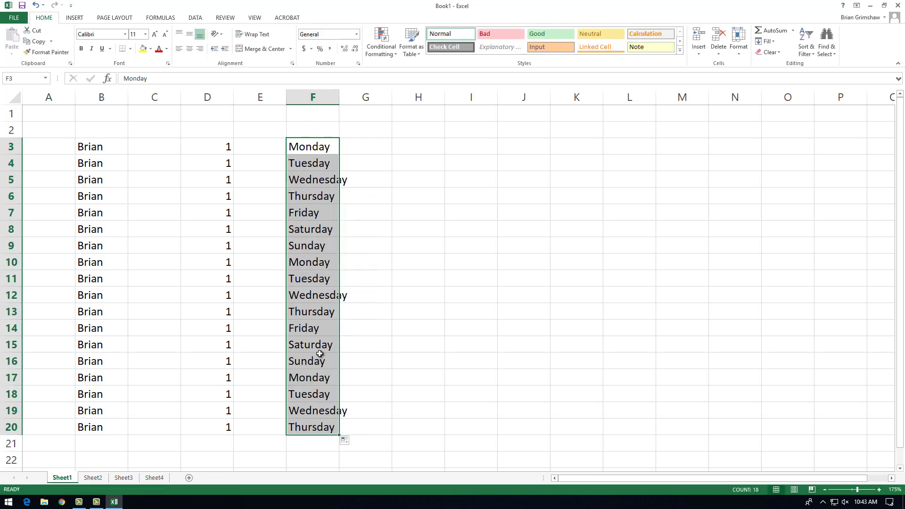
pyautogui.click(347, 441)
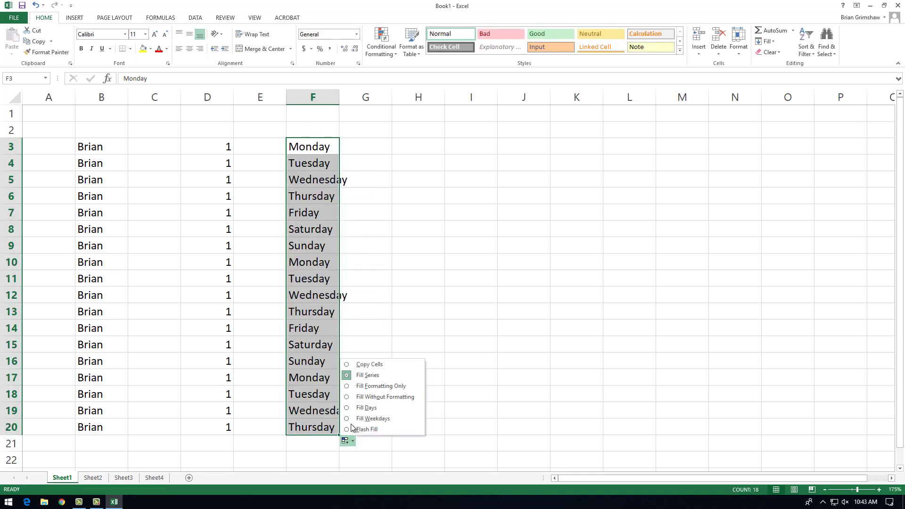
pyautogui.click(349, 365)
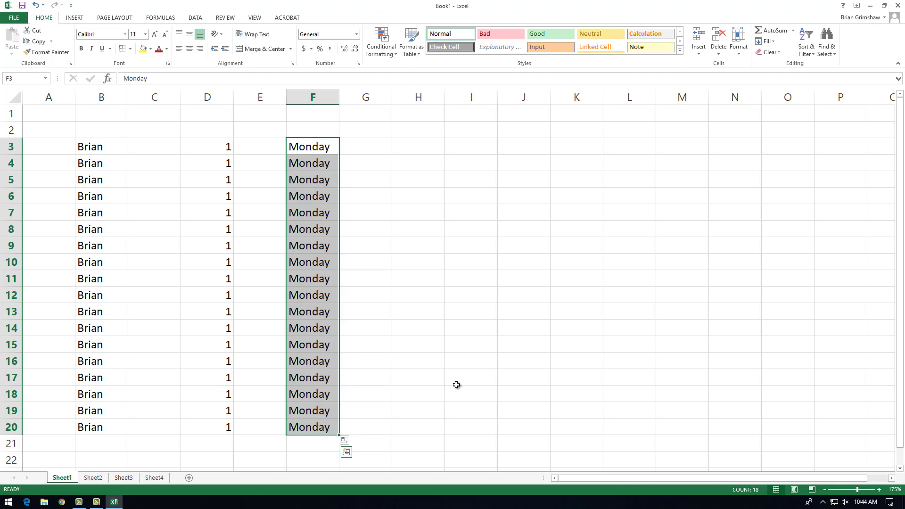
pyautogui.click(423, 164)
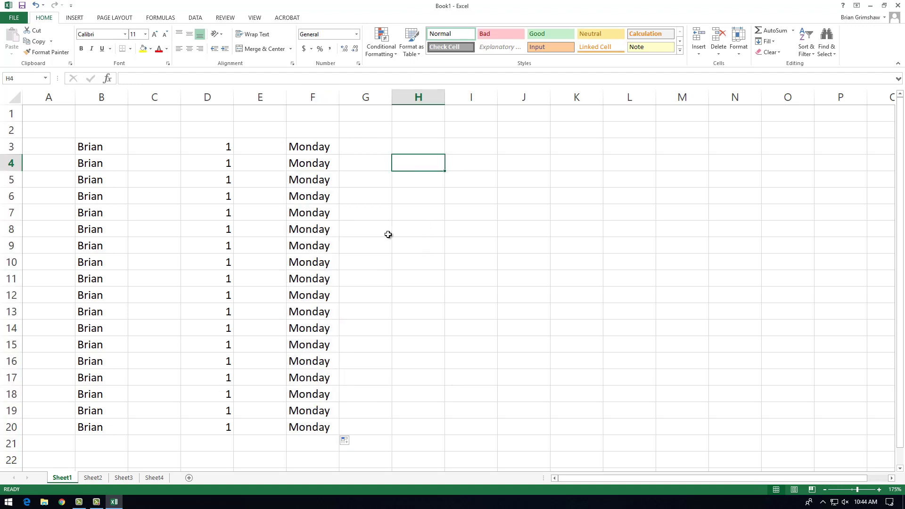
# Select the range B3:F20 and clear the contents of all its cells.
pyautogui.moveTo(91, 146); pyautogui.dragTo(325, 426)
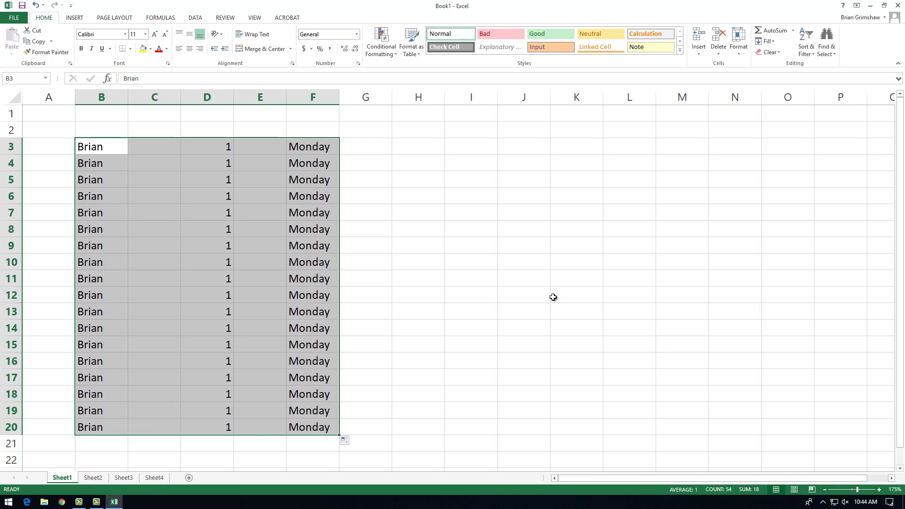
pyautogui.moveTo(98, 147); pyautogui.dragTo(336, 426)
pyautogui.press('BackSpace')
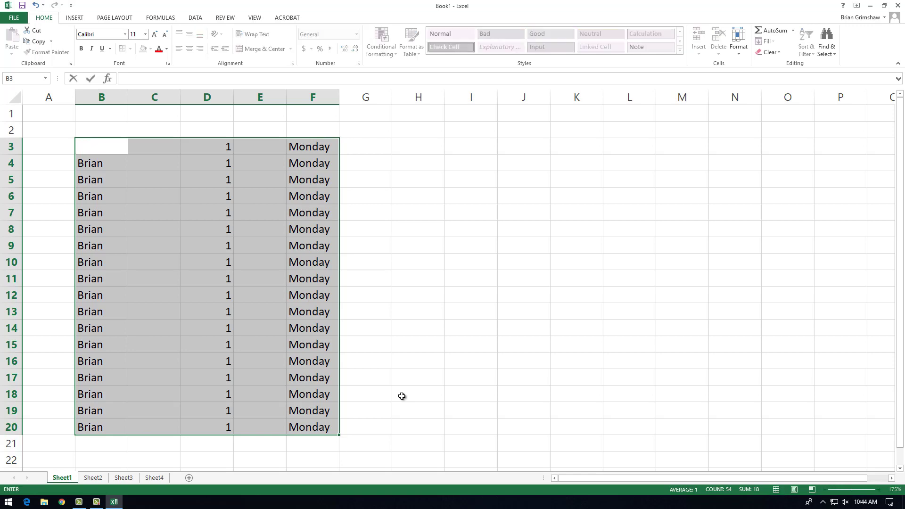
pyautogui.write('EDIT')
pyautogui.press('Escape')
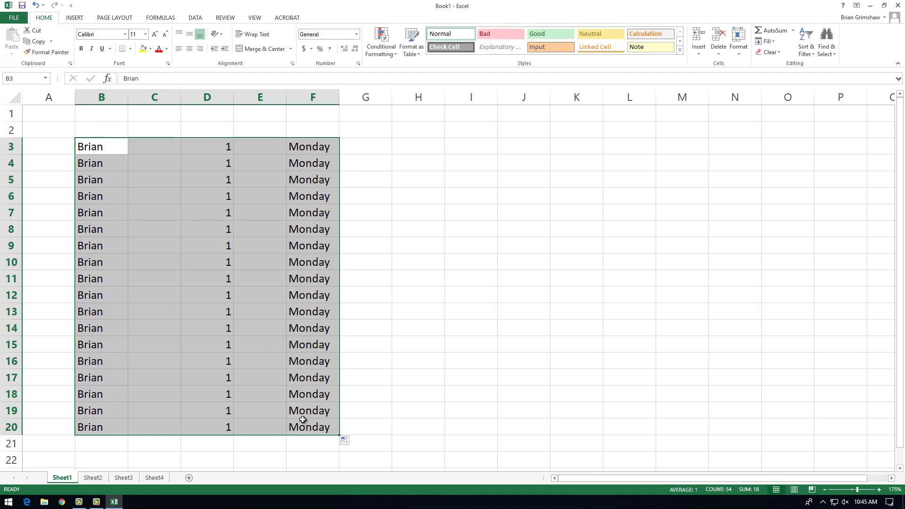
pyautogui.press('Delete')
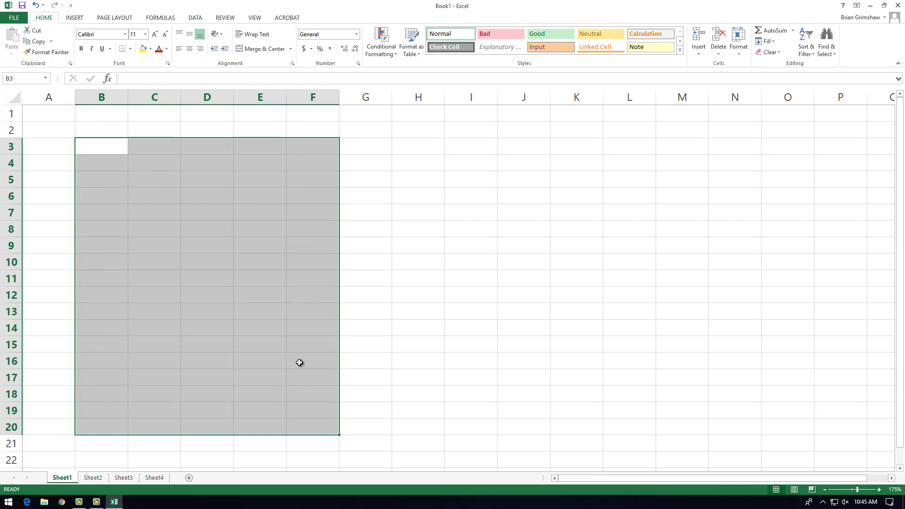